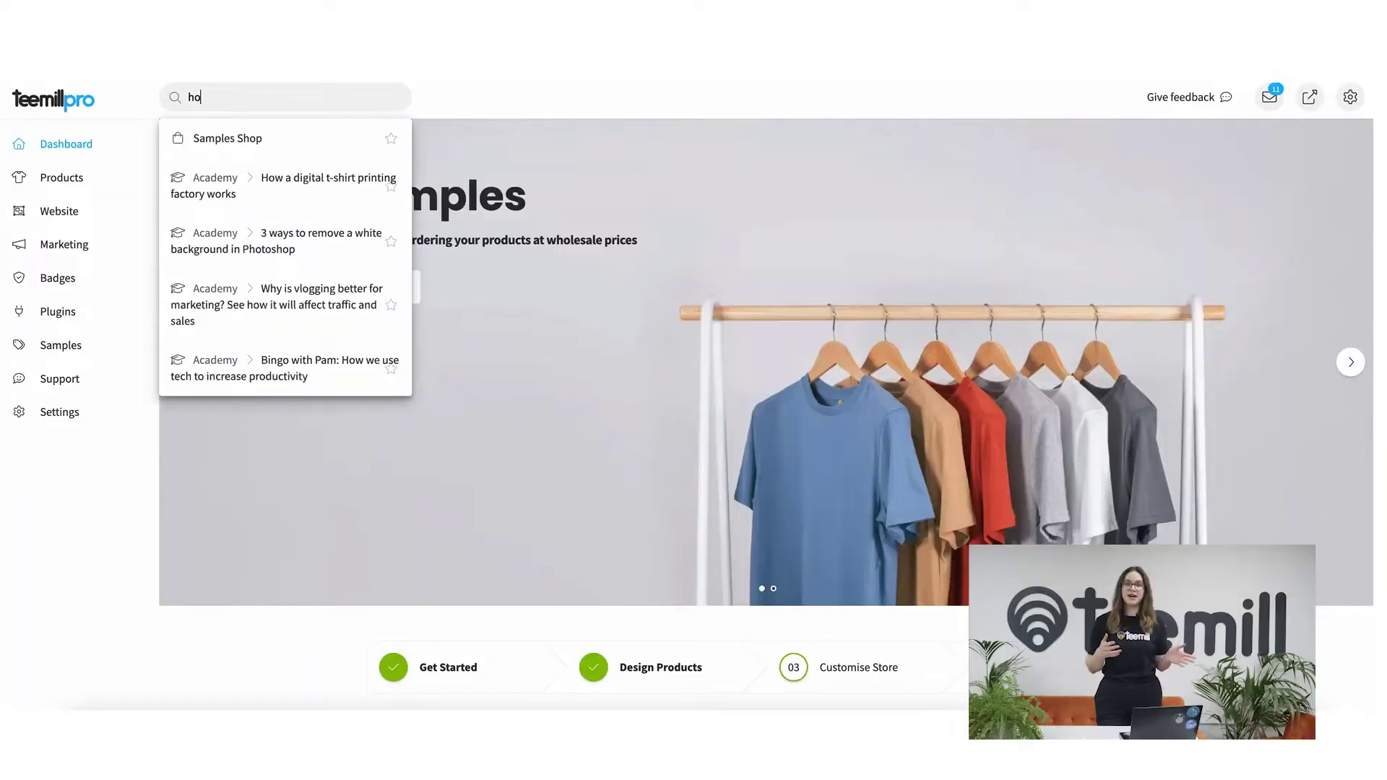
Open the Website section from the Teemill Pro dashboard sidebar
type("omepage")
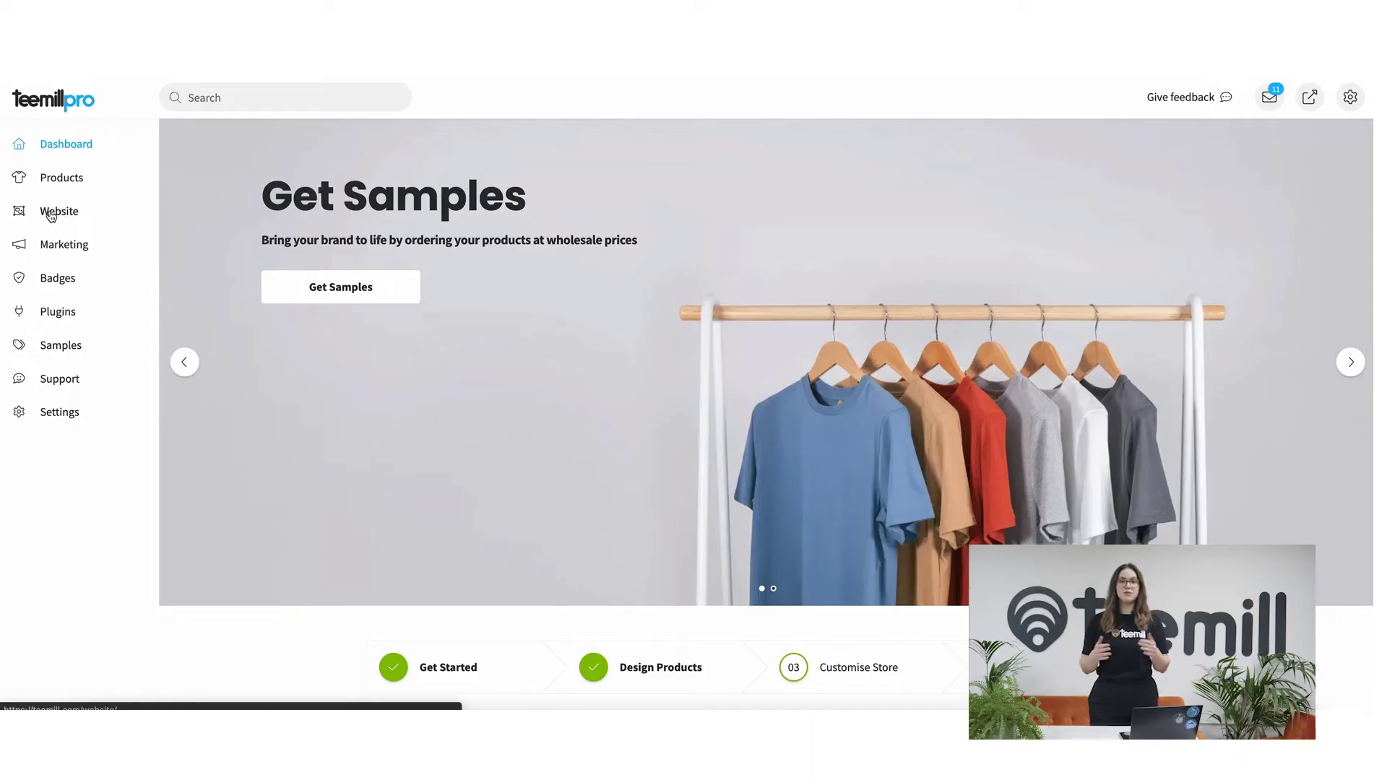
left_click(57, 210)
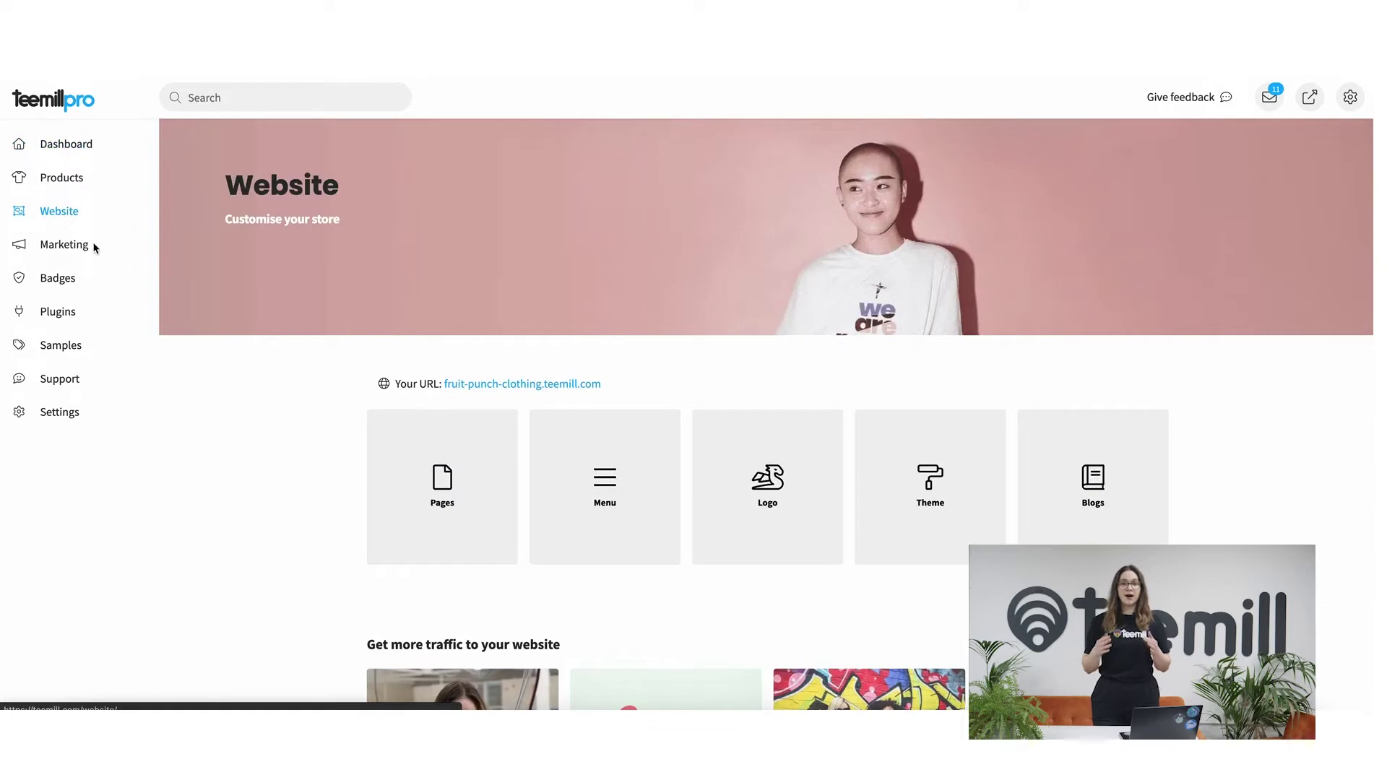
Open the Homepage from Pages and scroll through its showcase and Natural Materials sections
scroll(269, 377, "down", 2)
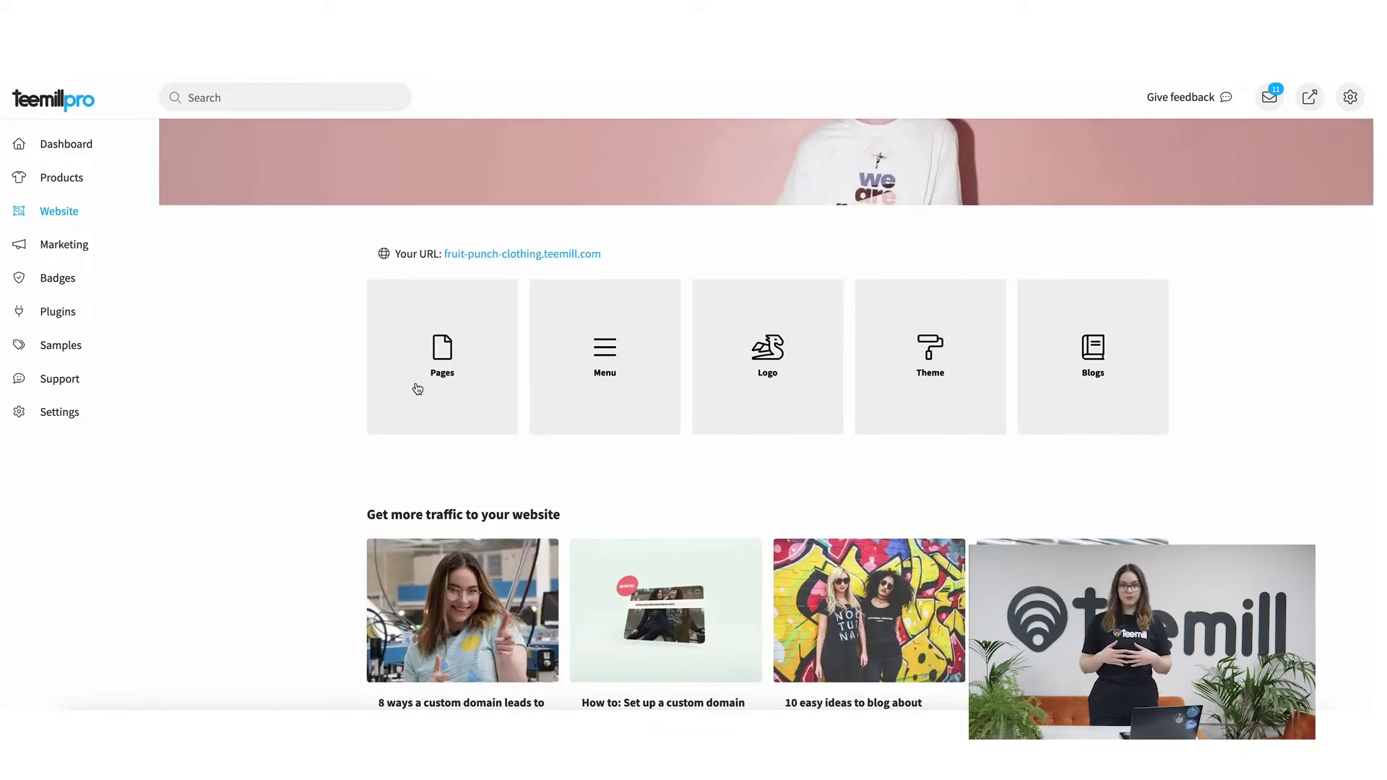
left_click(419, 389)
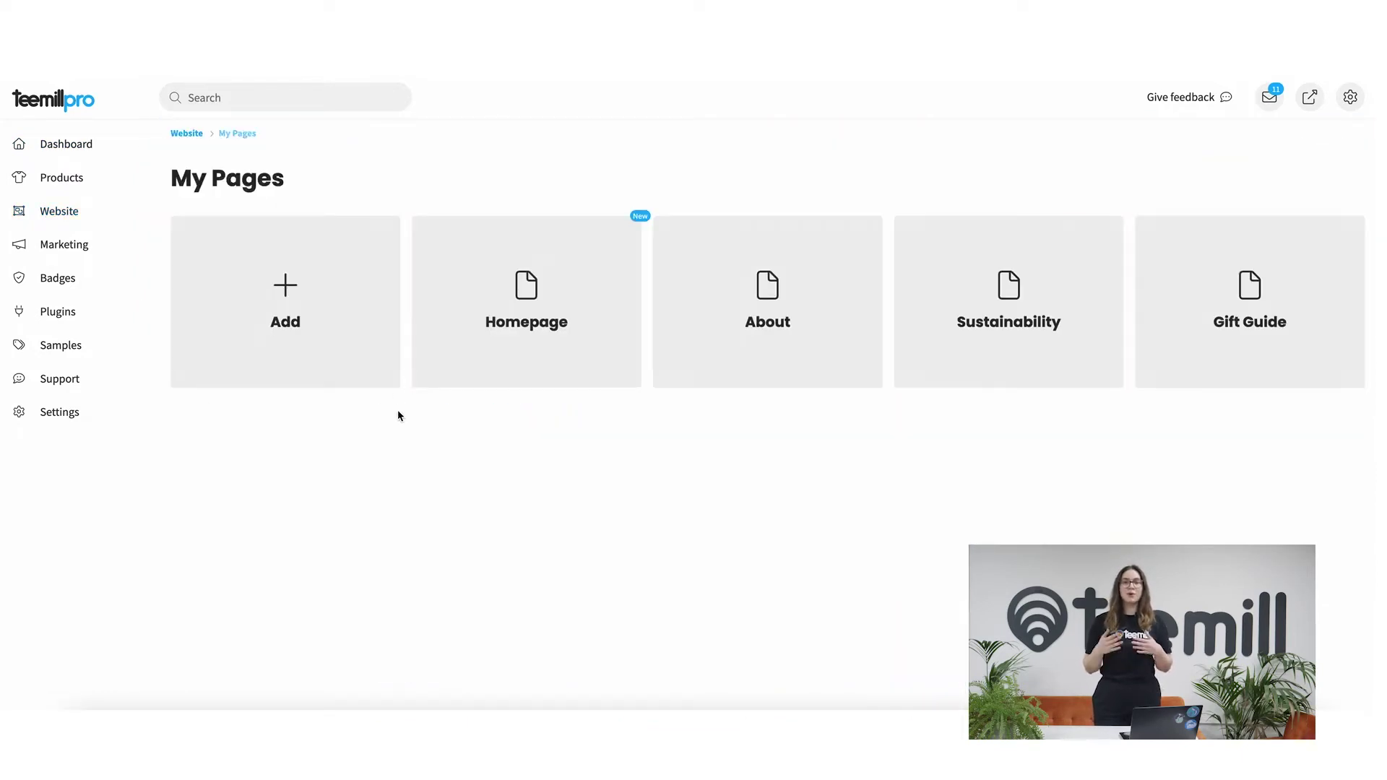
left_click(512, 334)
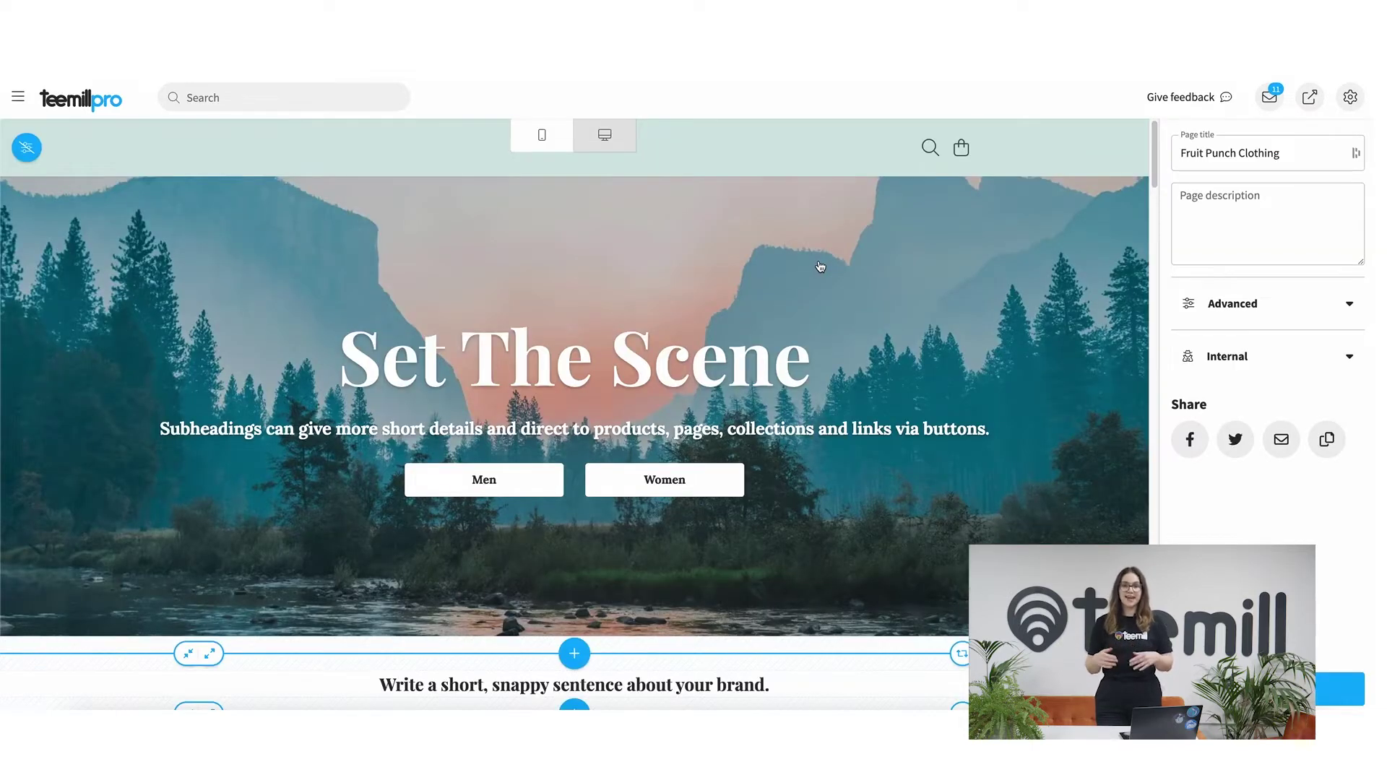
scroll(820, 267, "down", 5)
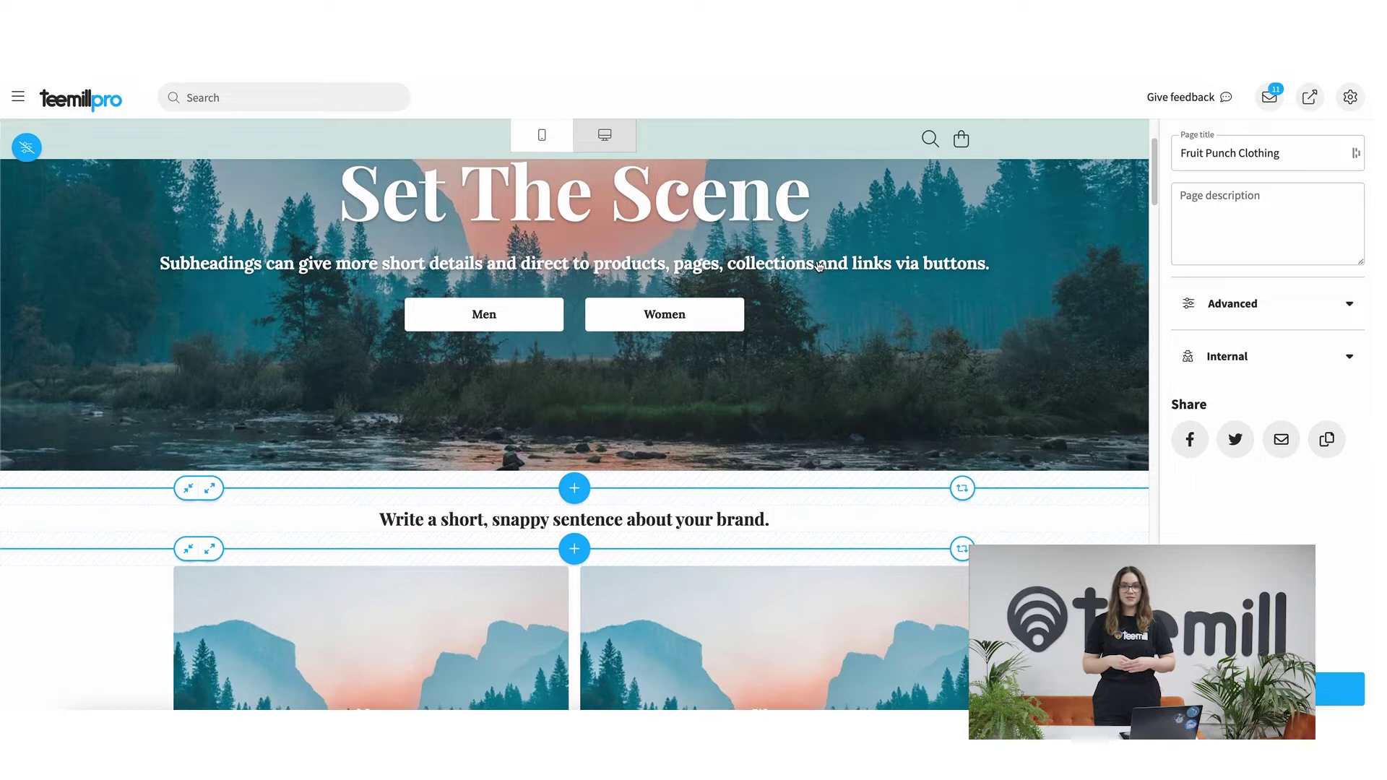
scroll(819, 267, "down", 5)
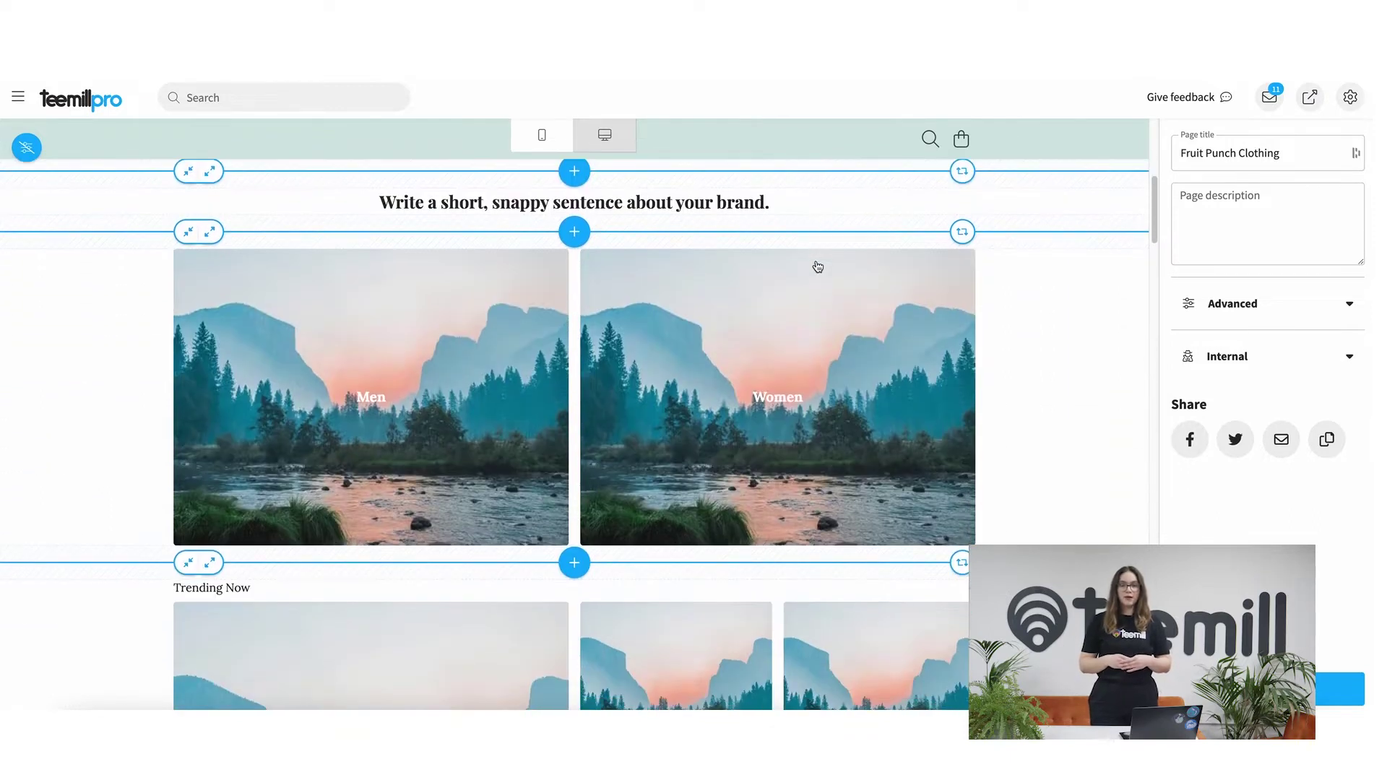
scroll(818, 267, "down", 4)
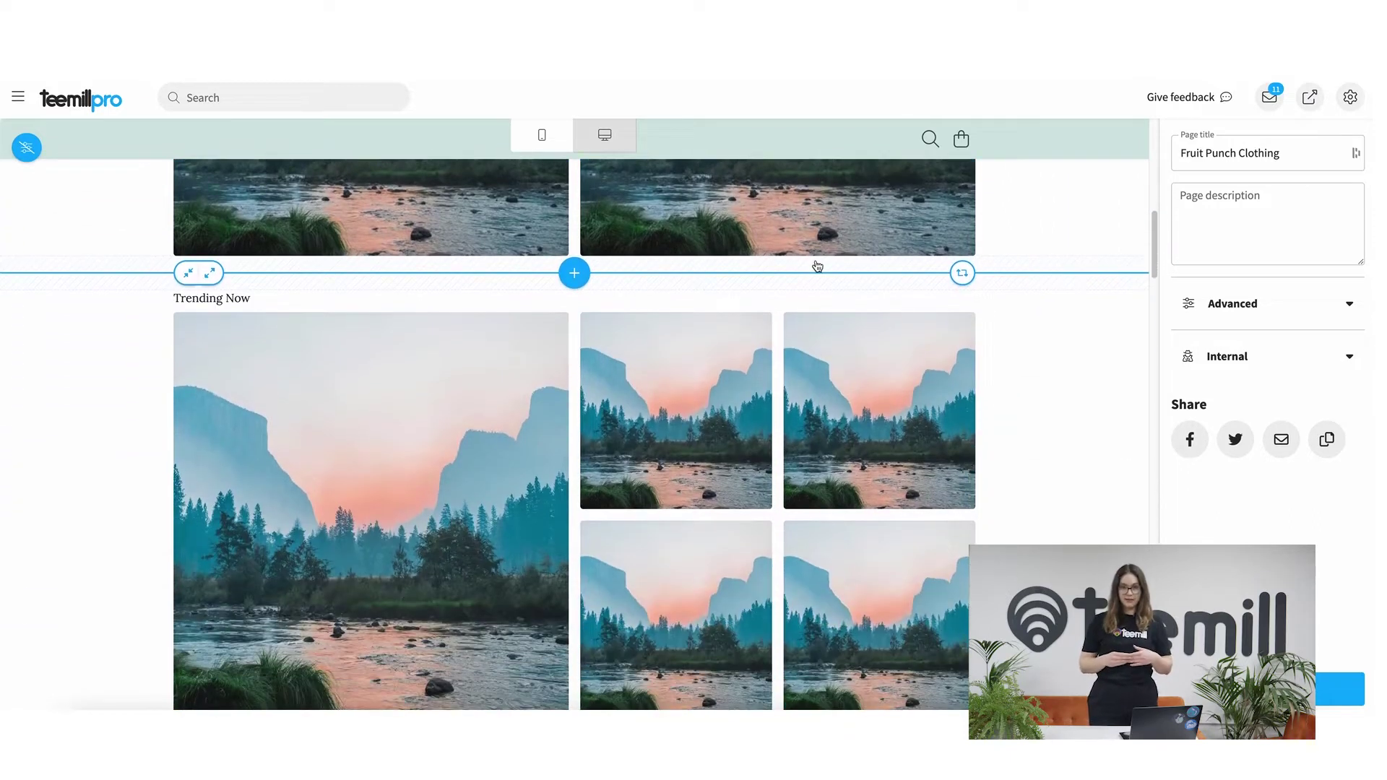
scroll(818, 267, "down", 6)
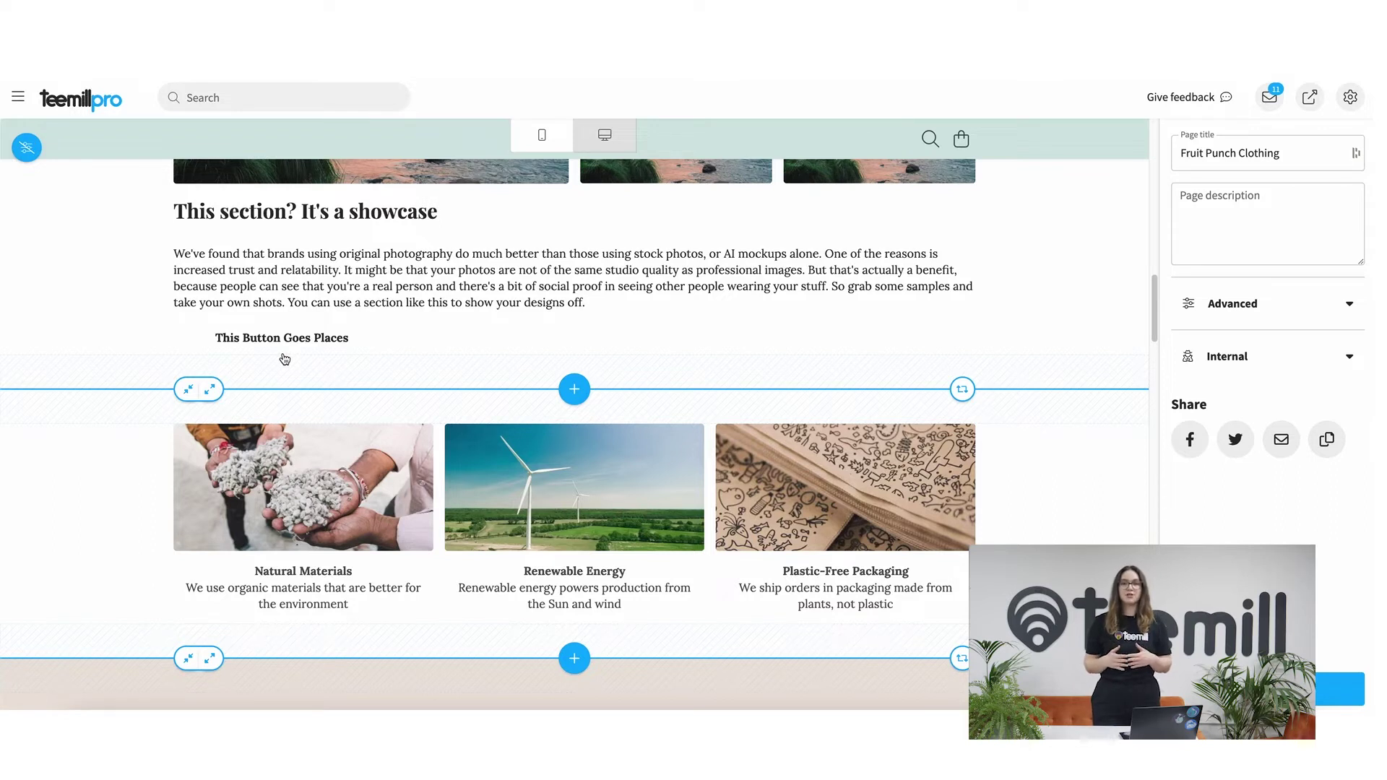
Move the three-image Natural Materials section above Trending Now, keeping its original spacing, and add a section below it
left_click(218, 396)
left_click(187, 398)
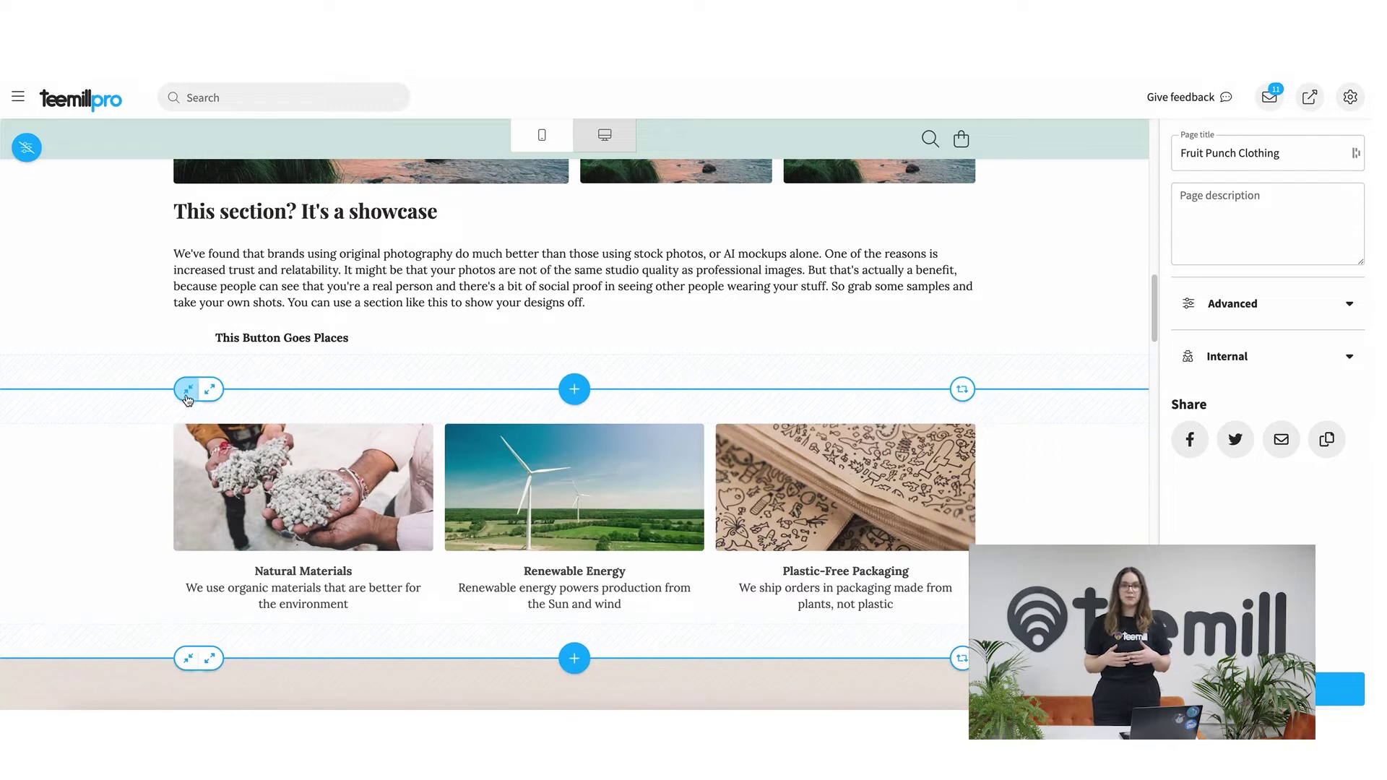
left_click(187, 399)
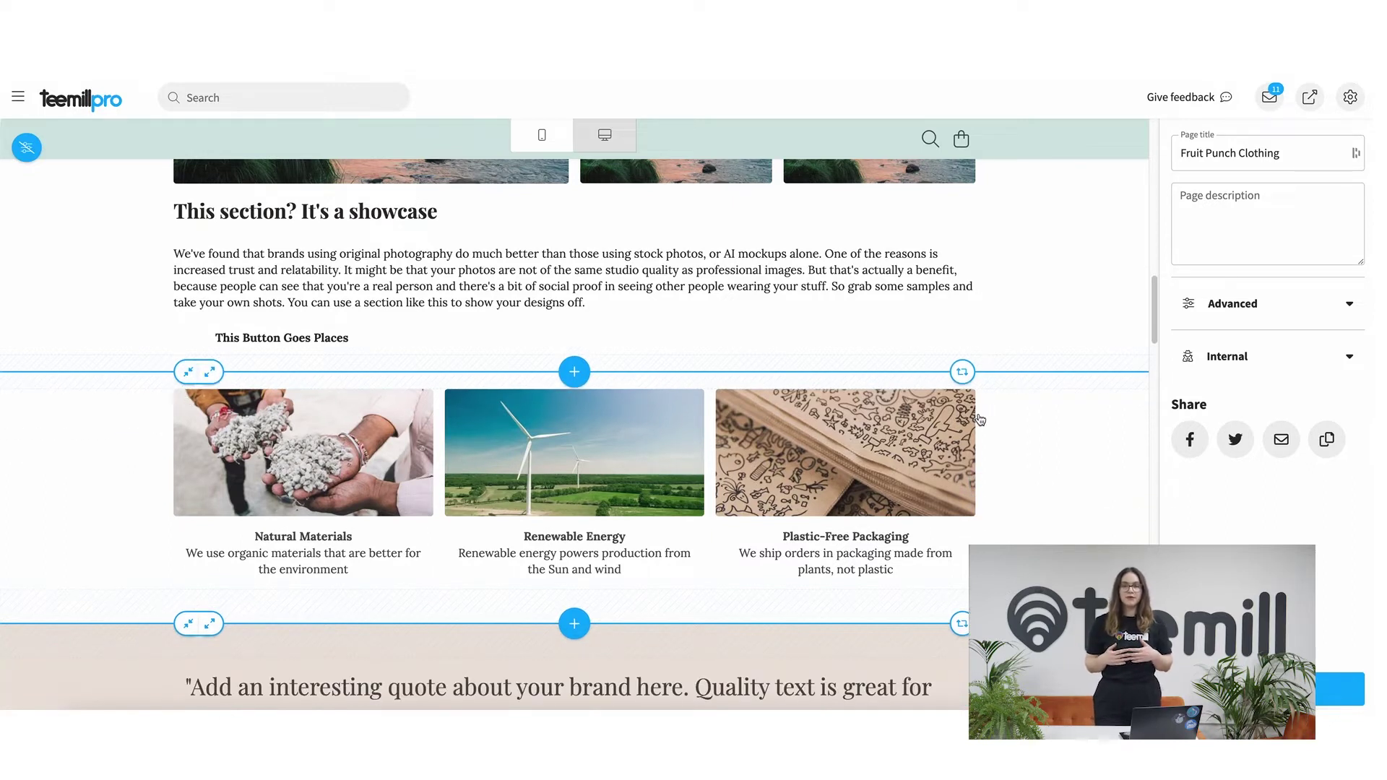
left_click(962, 373)
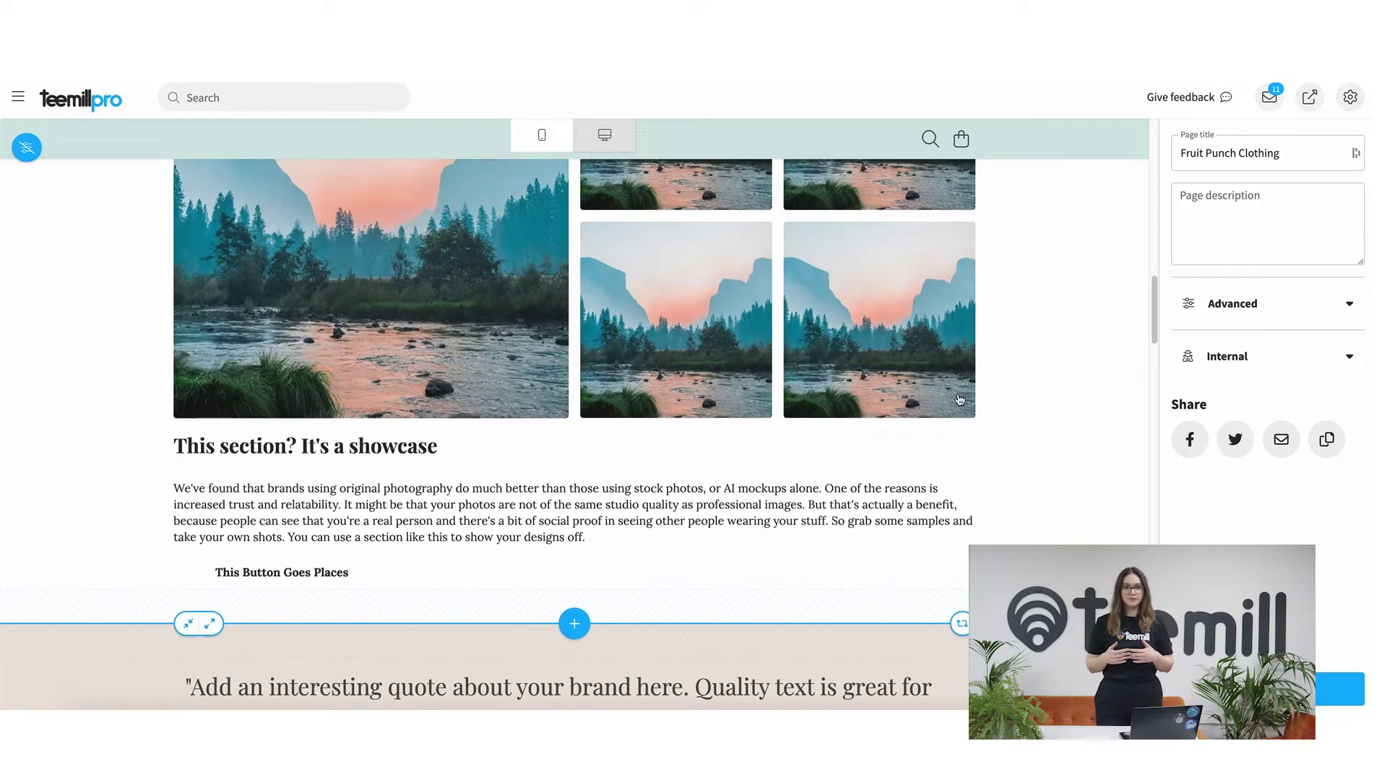
scroll(959, 400, "up", 4)
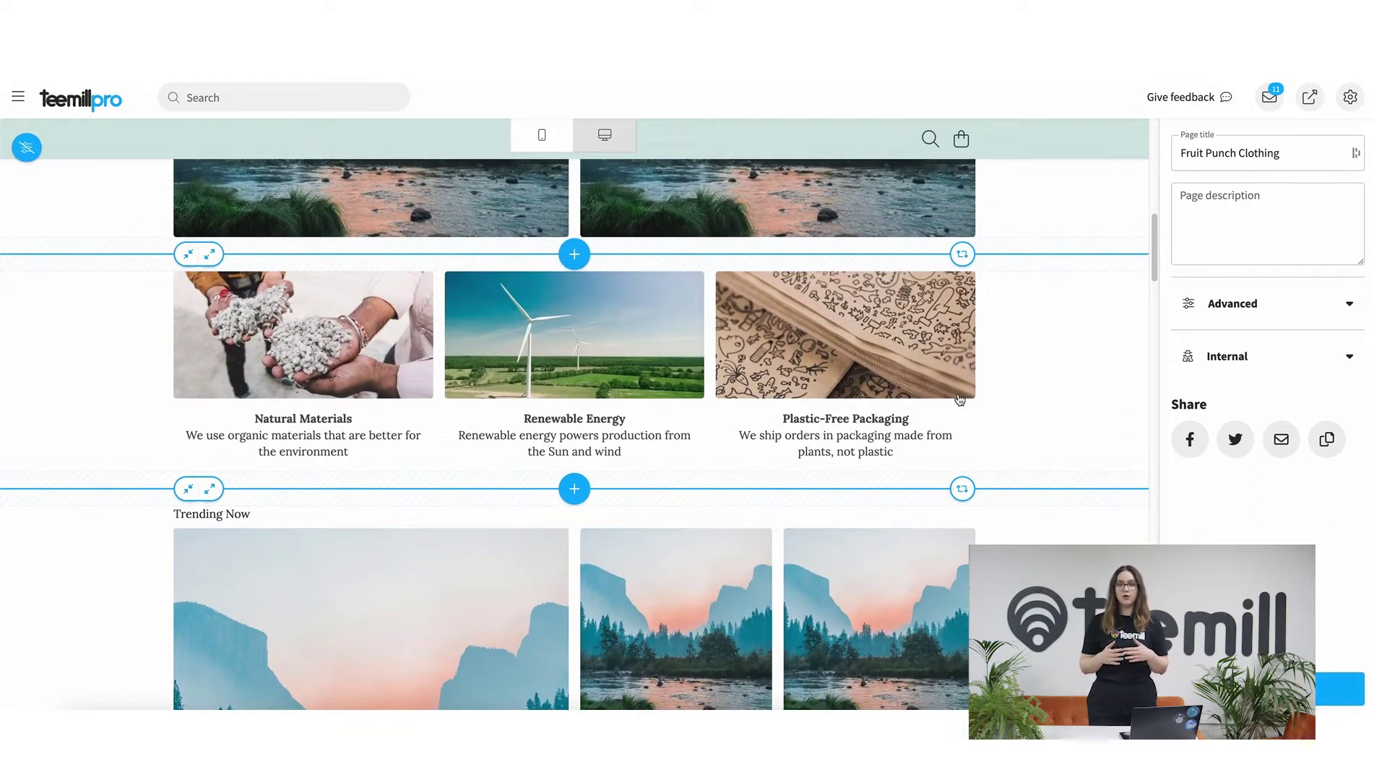
left_click(580, 496)
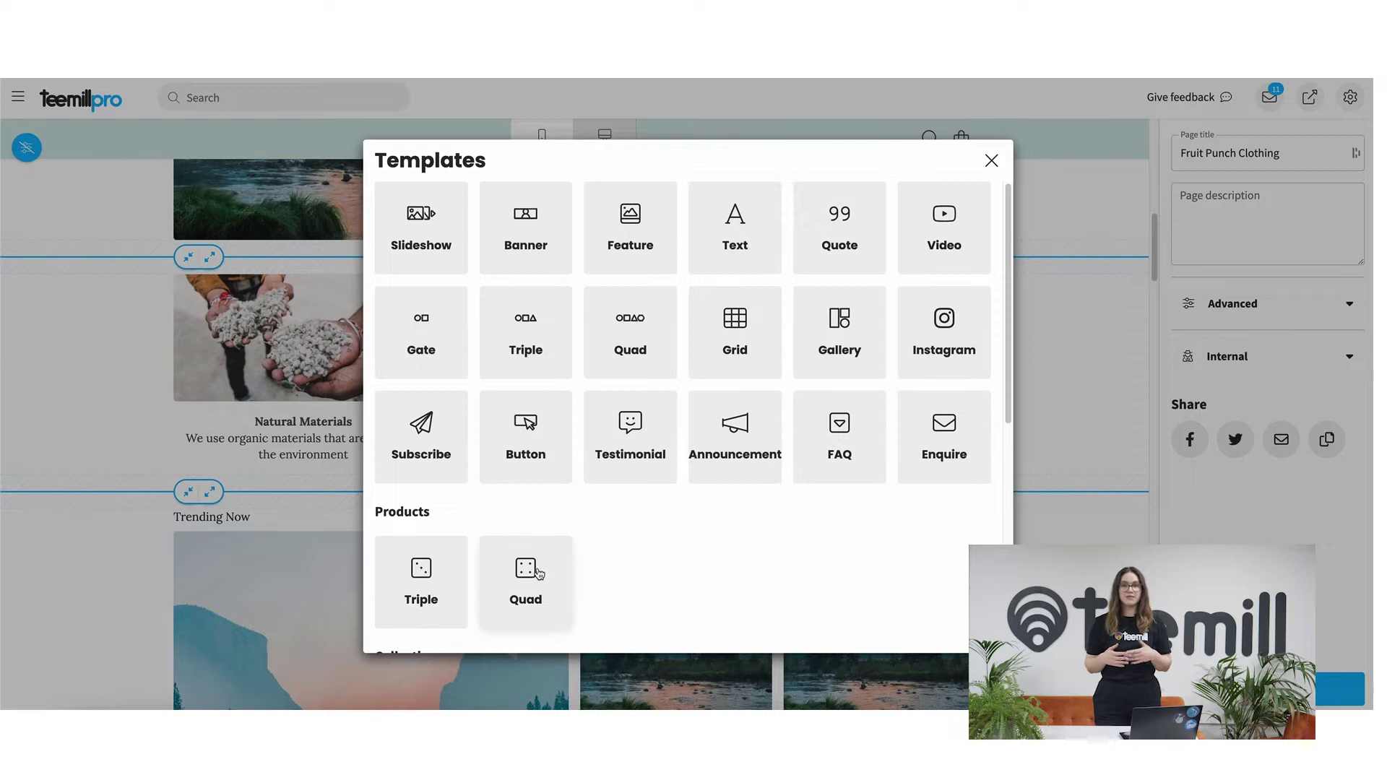
Insert a Feature section in the wide landscape-image style
scroll(456, 579, "down", 1)
scroll(457, 579, "down", 5)
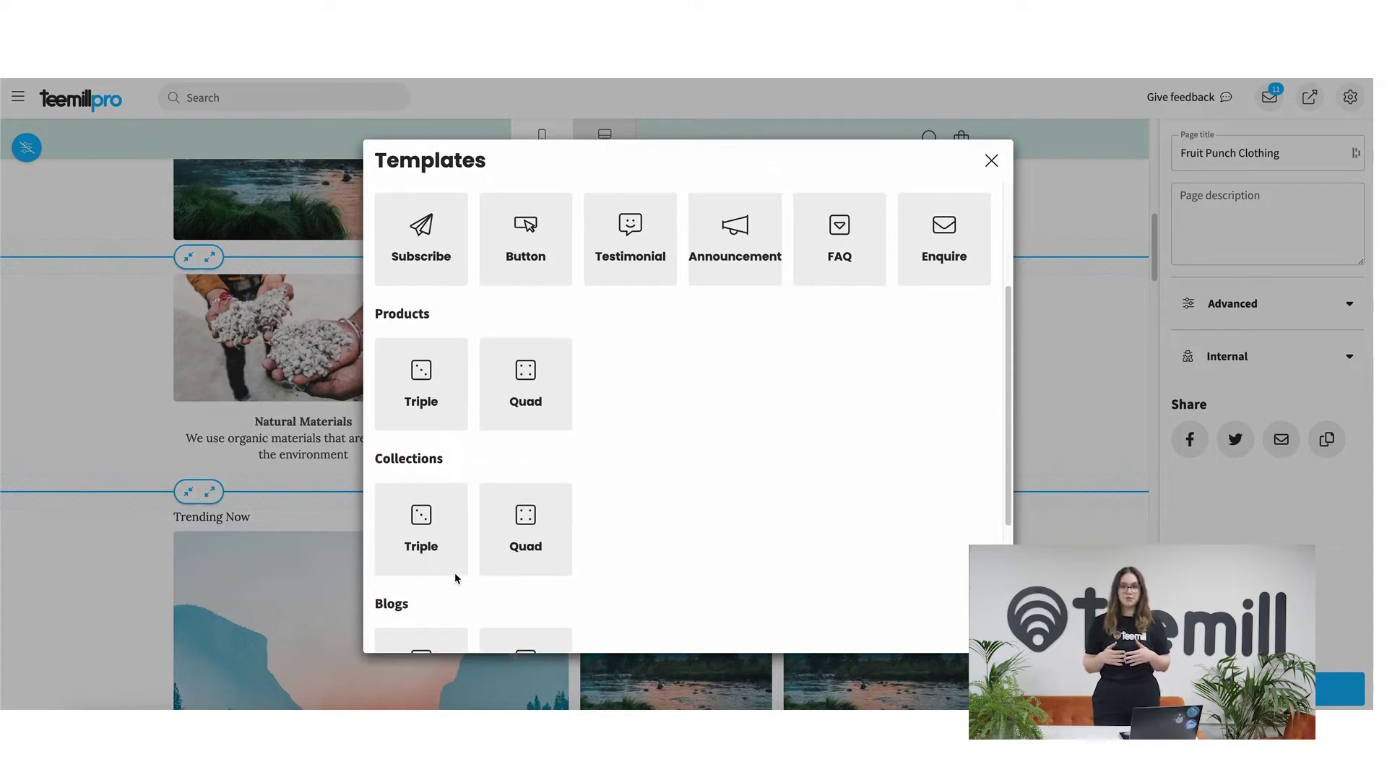
scroll(457, 579, "up", 6)
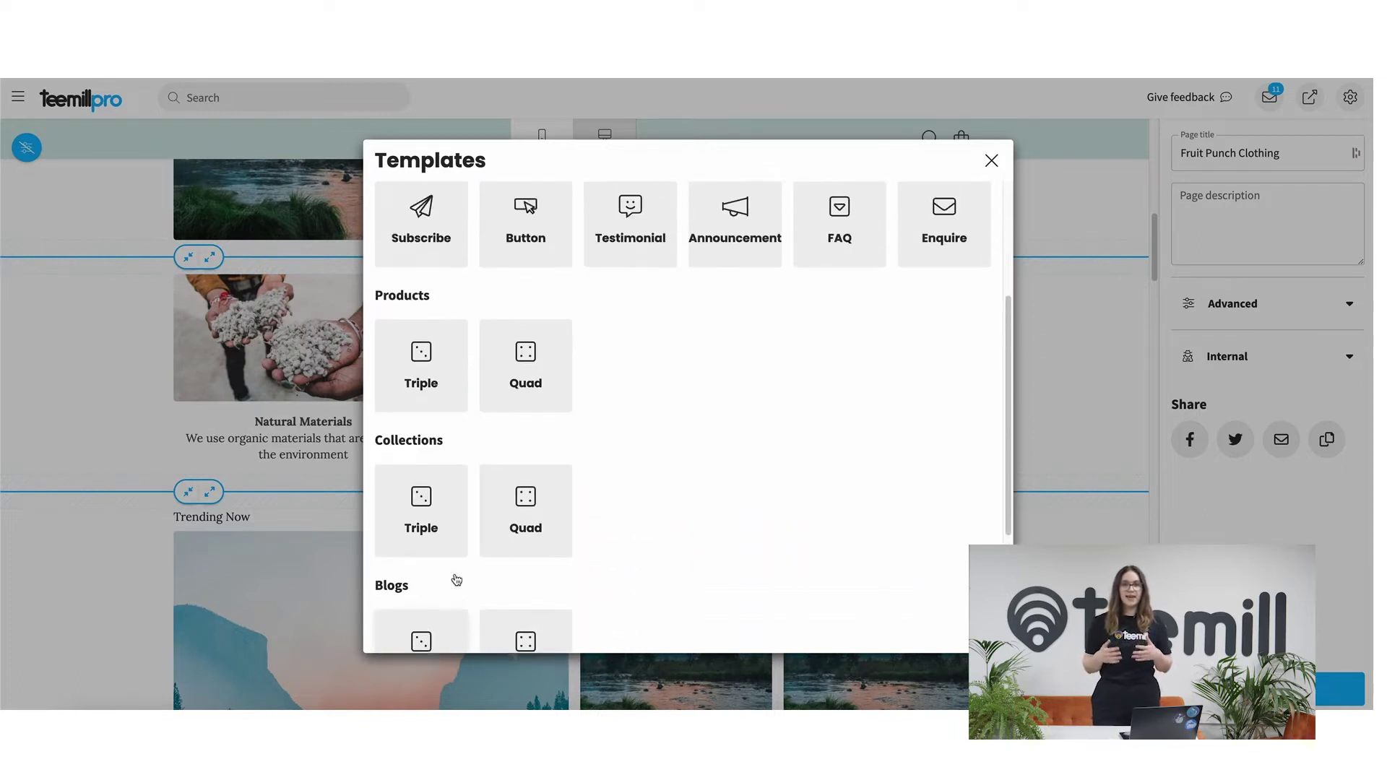
left_click(609, 269)
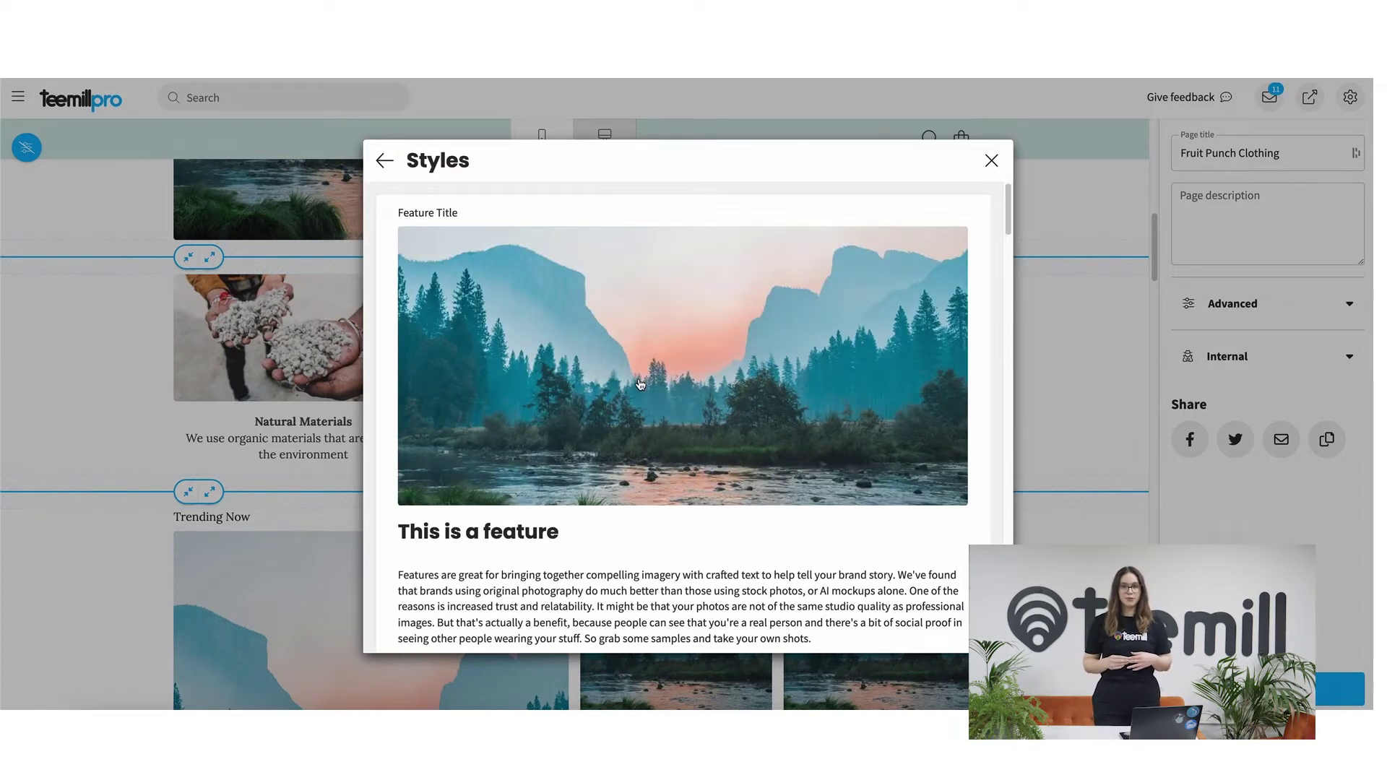
scroll(640, 384, "down", 6)
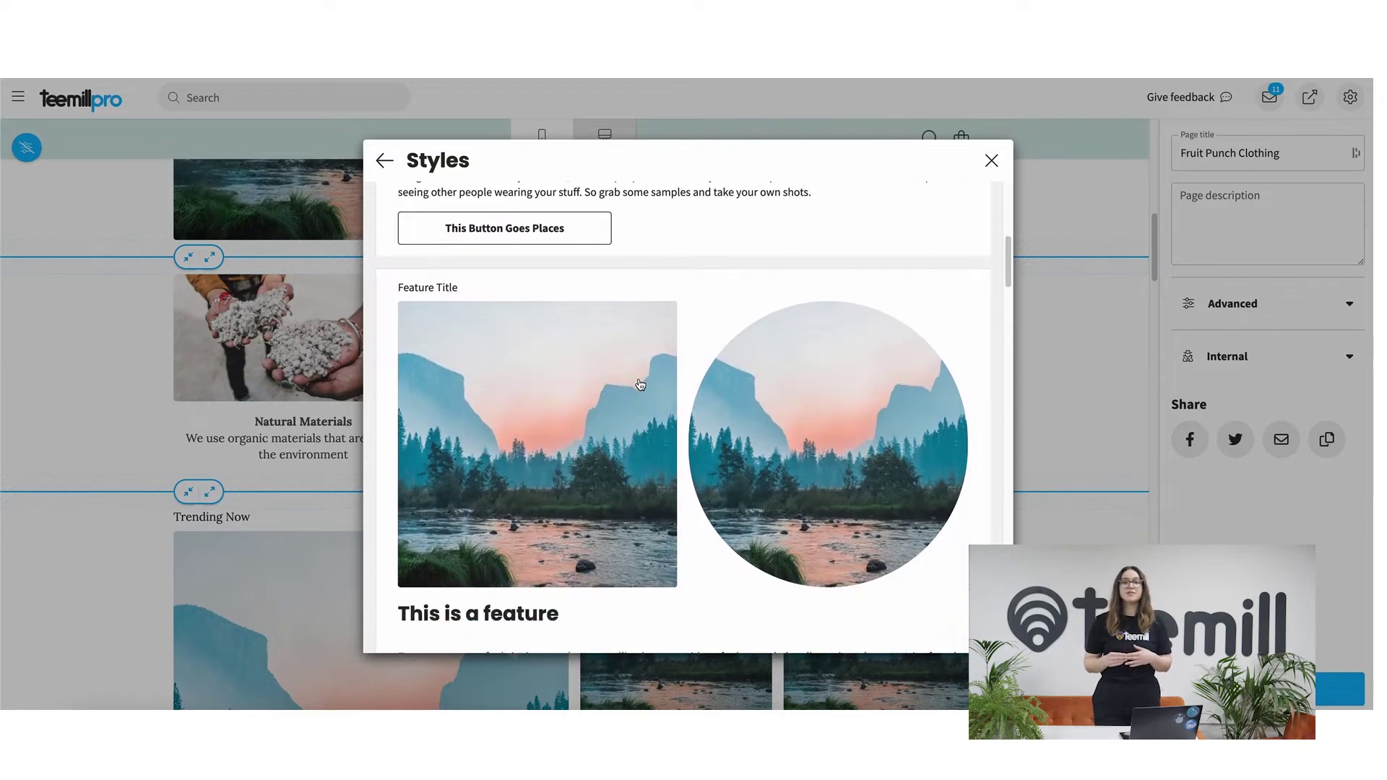
scroll(640, 384, "up", 6)
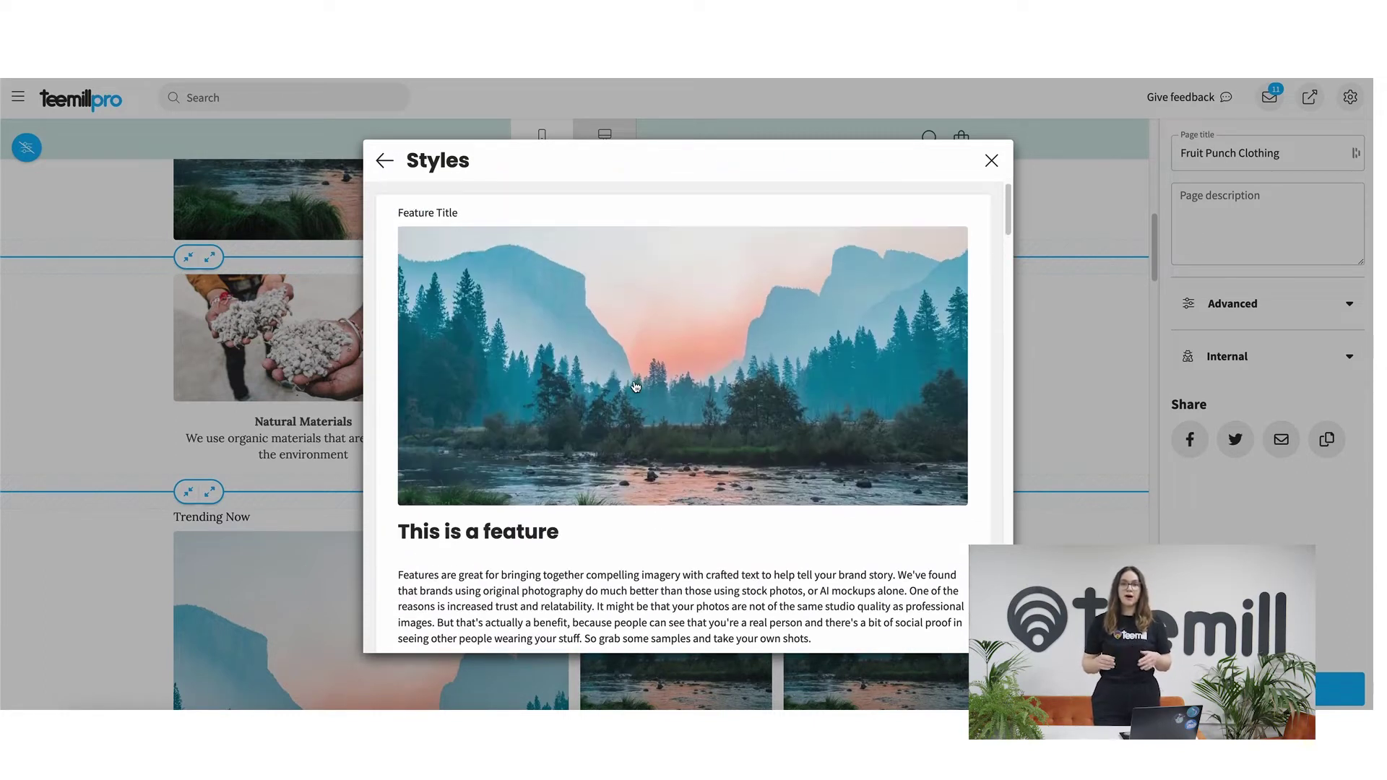
left_click(645, 386)
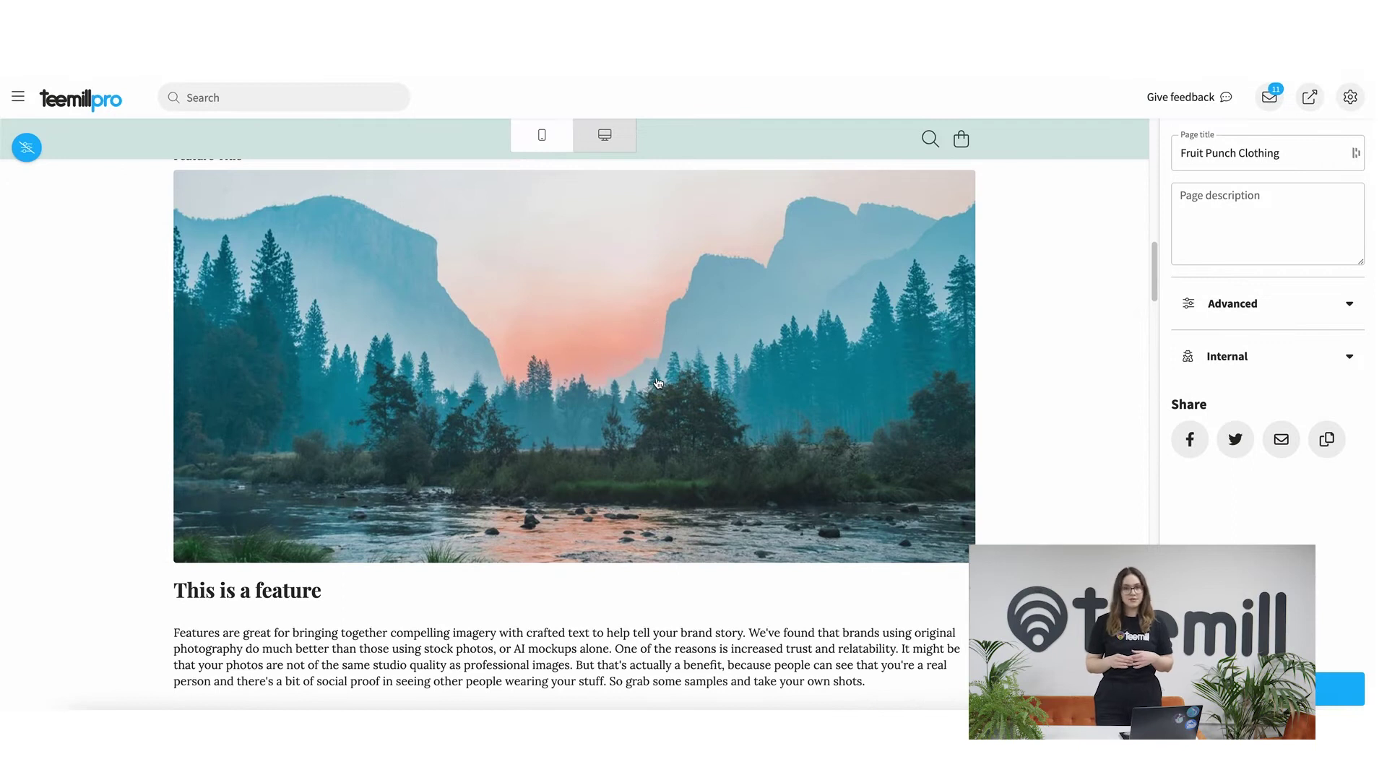
Swap the feature's image for the cherries T-shirt mockup from the Image picker's Mockups
left_click(735, 423)
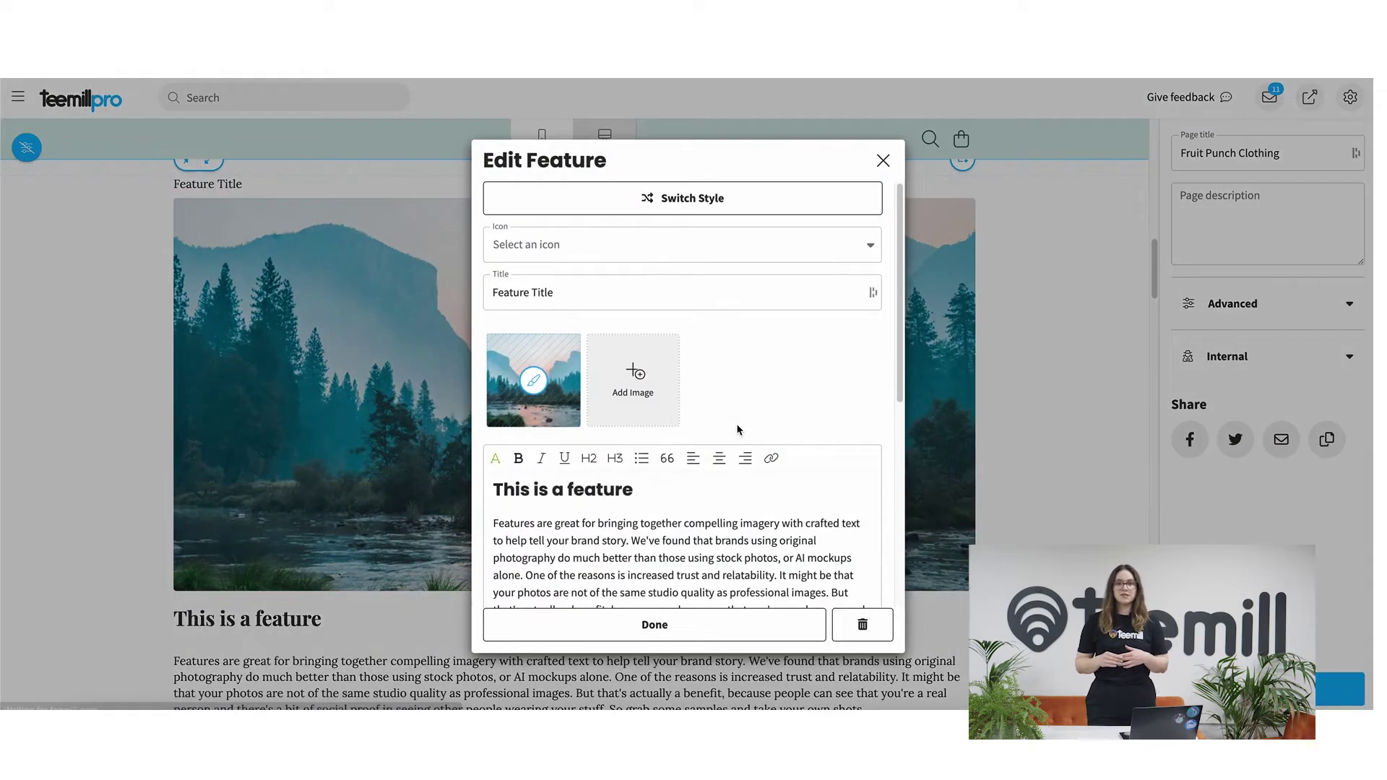
left_click(555, 427)
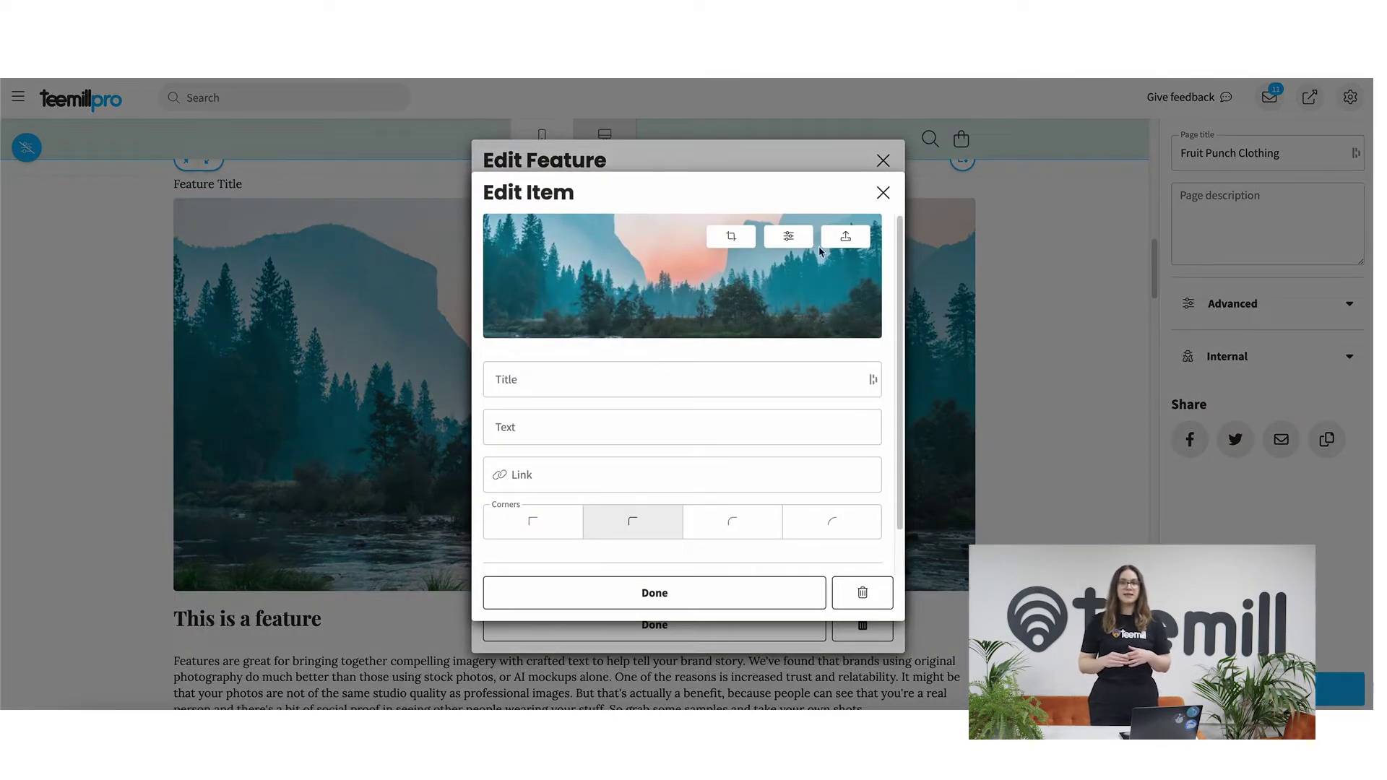
left_click(842, 237)
type("behind the scenes")
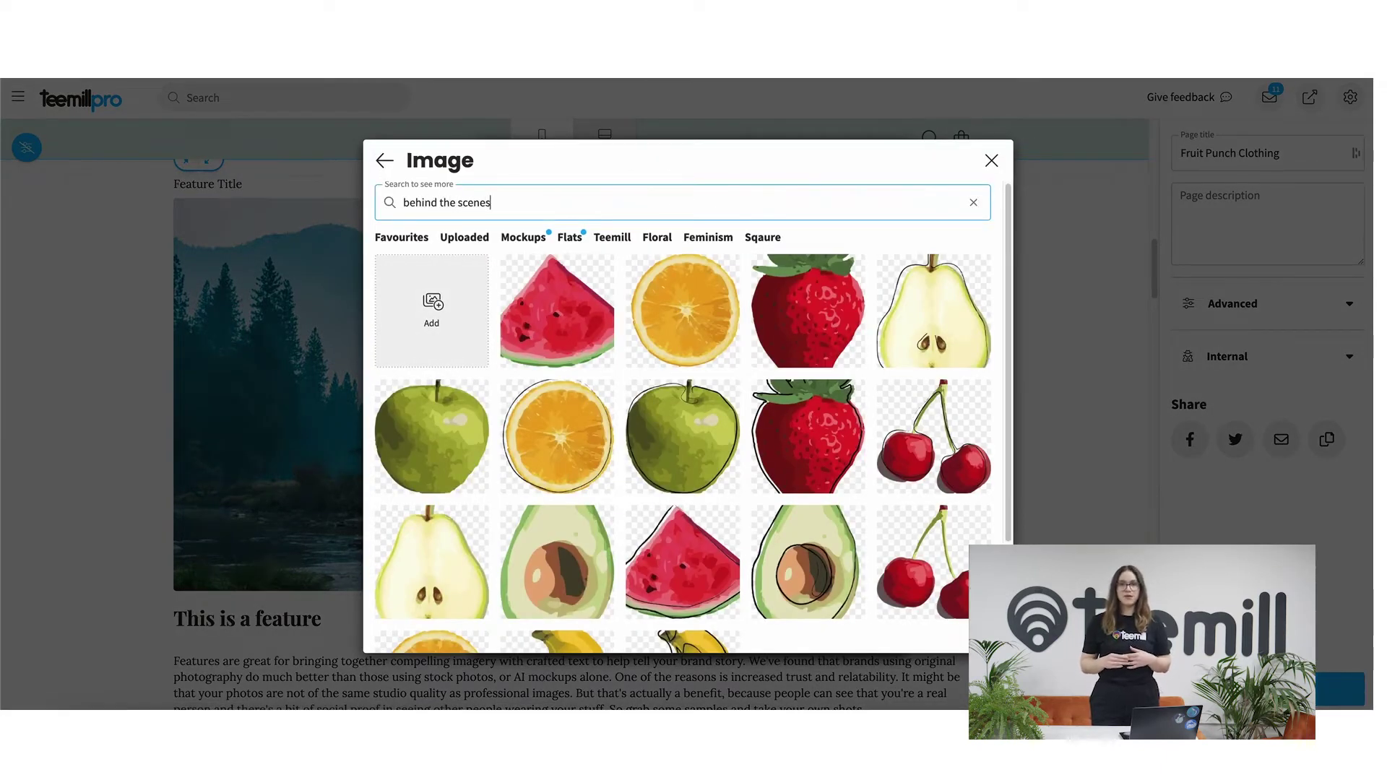
scroll(750, 372, "down", 3)
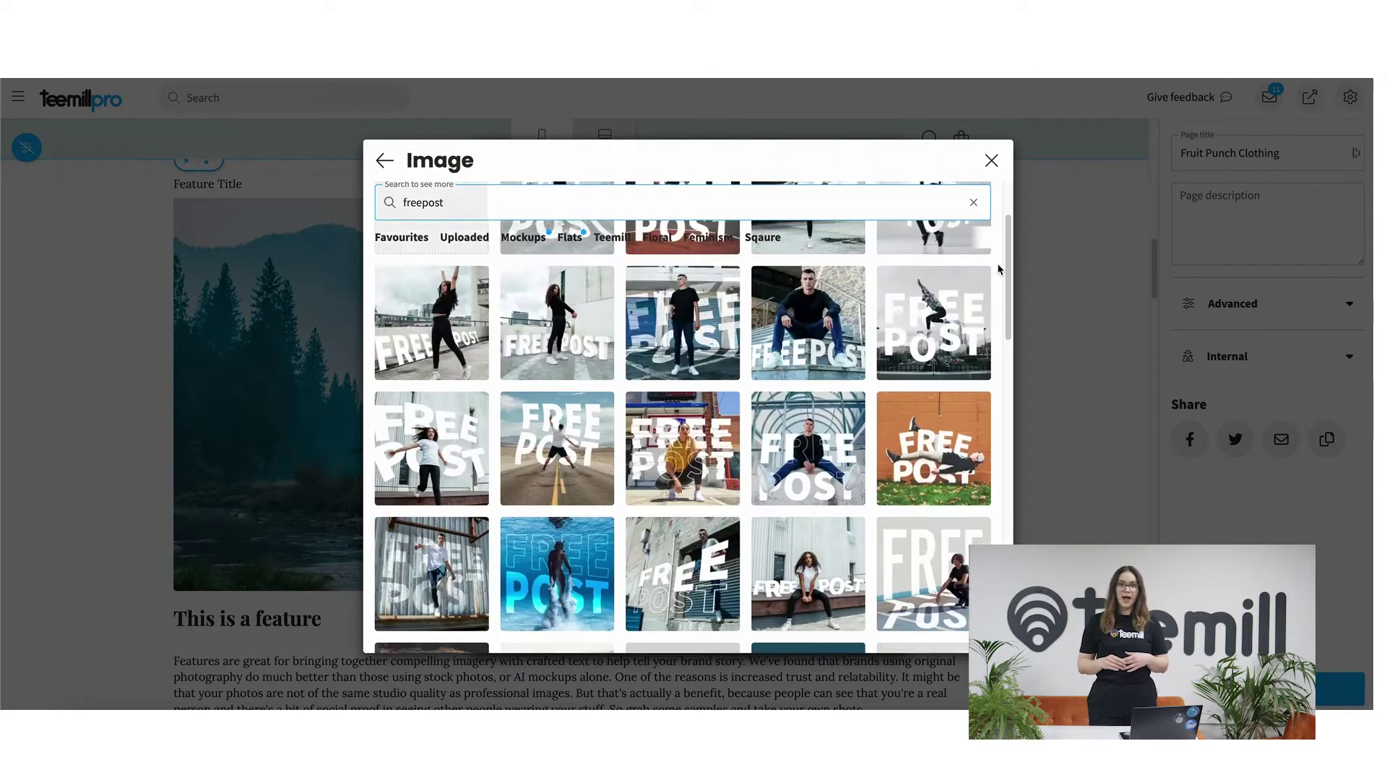
scroll(996, 267, "down", 5)
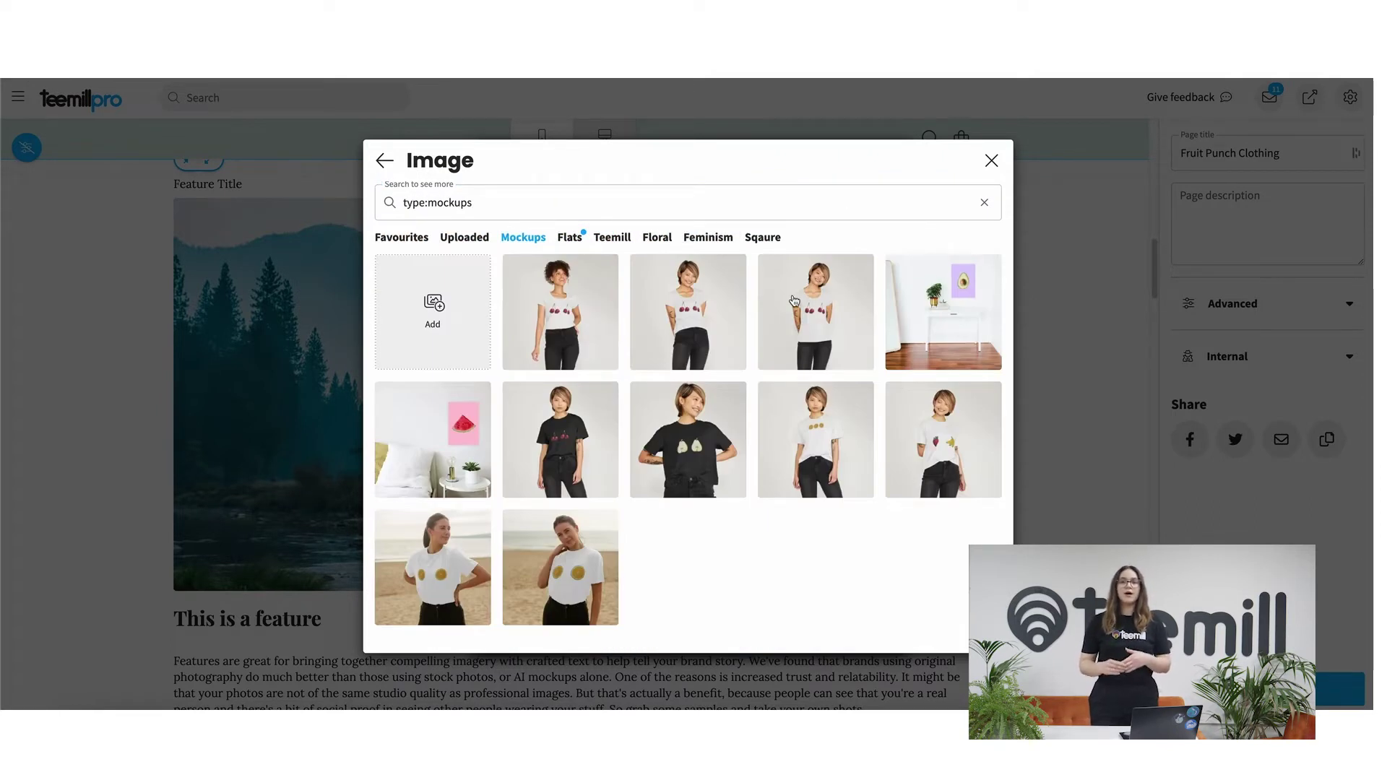
left_click(793, 300)
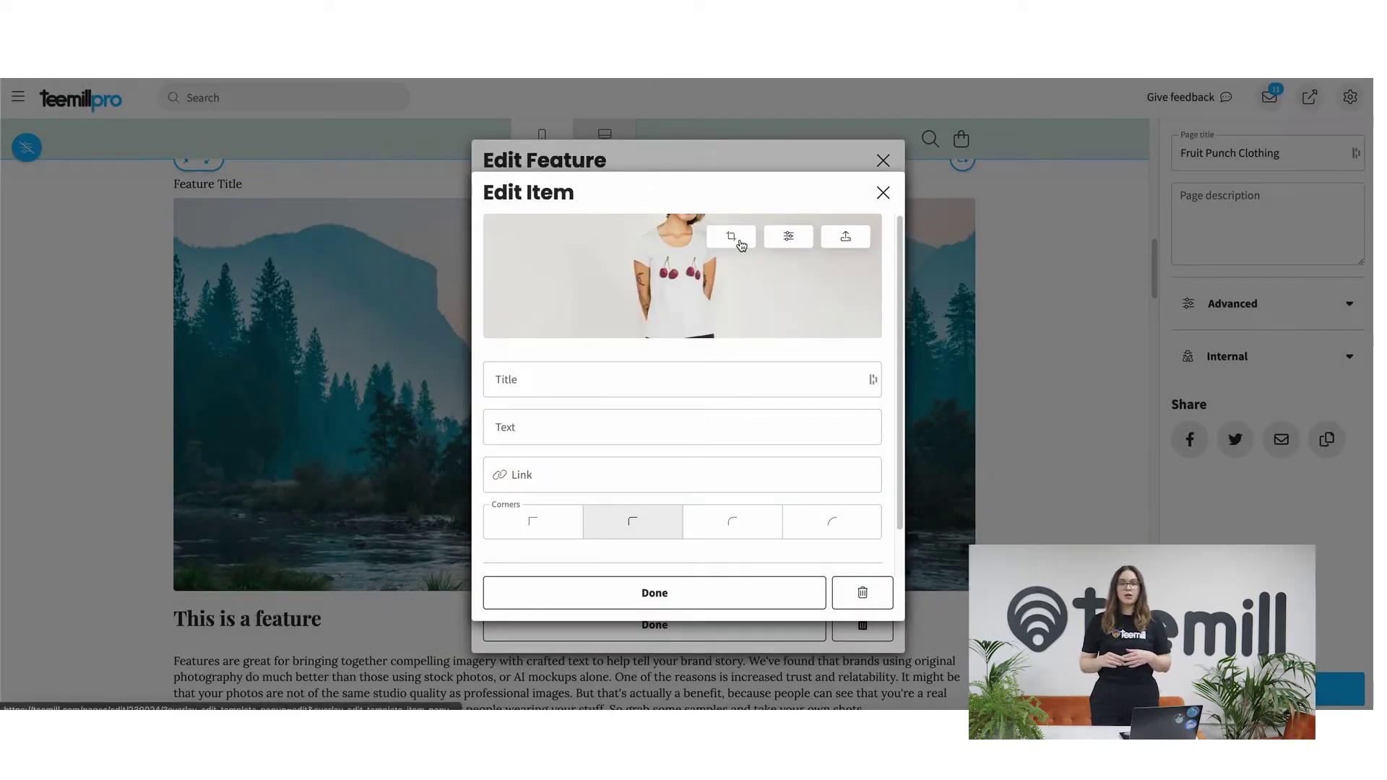
left_click(732, 237)
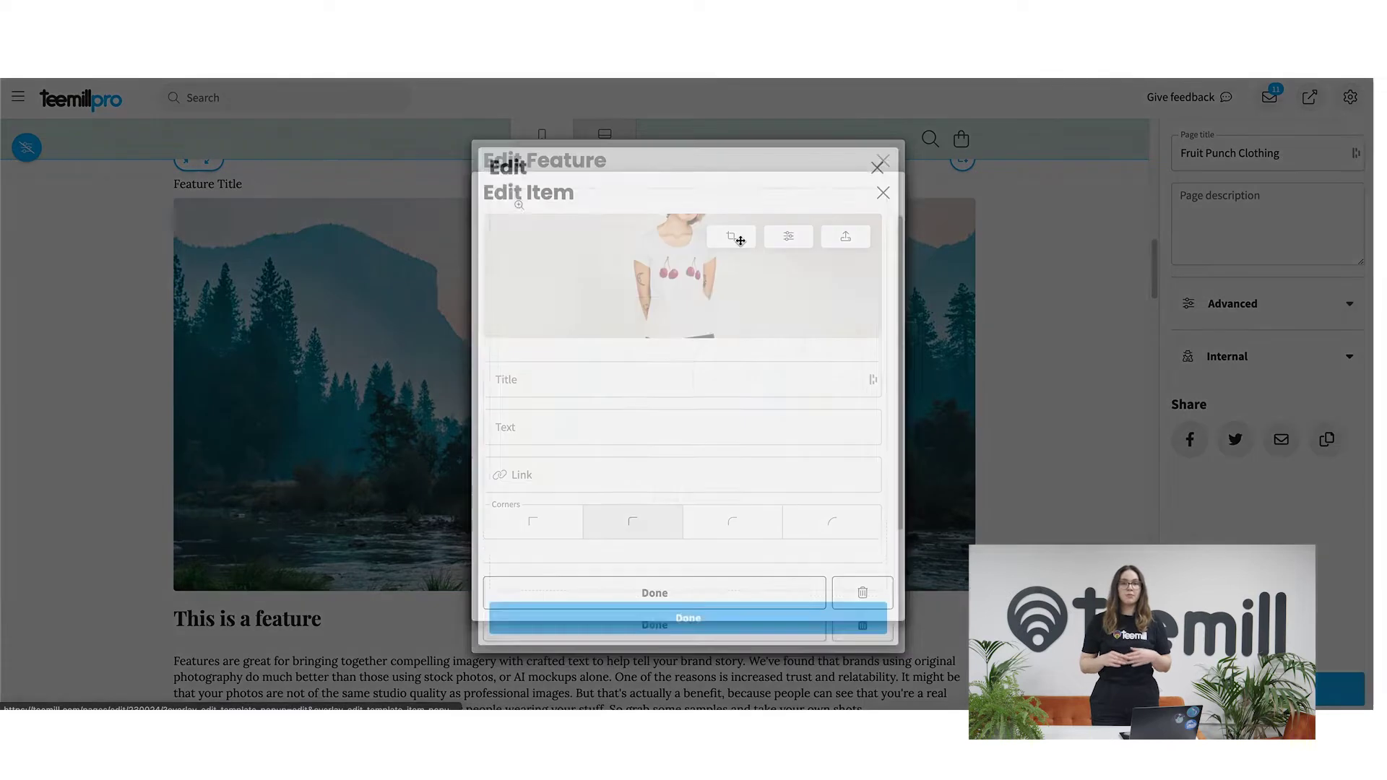
Crop the feature image around the face and apply the yellow filter
left_click(712, 622)
left_click(811, 245)
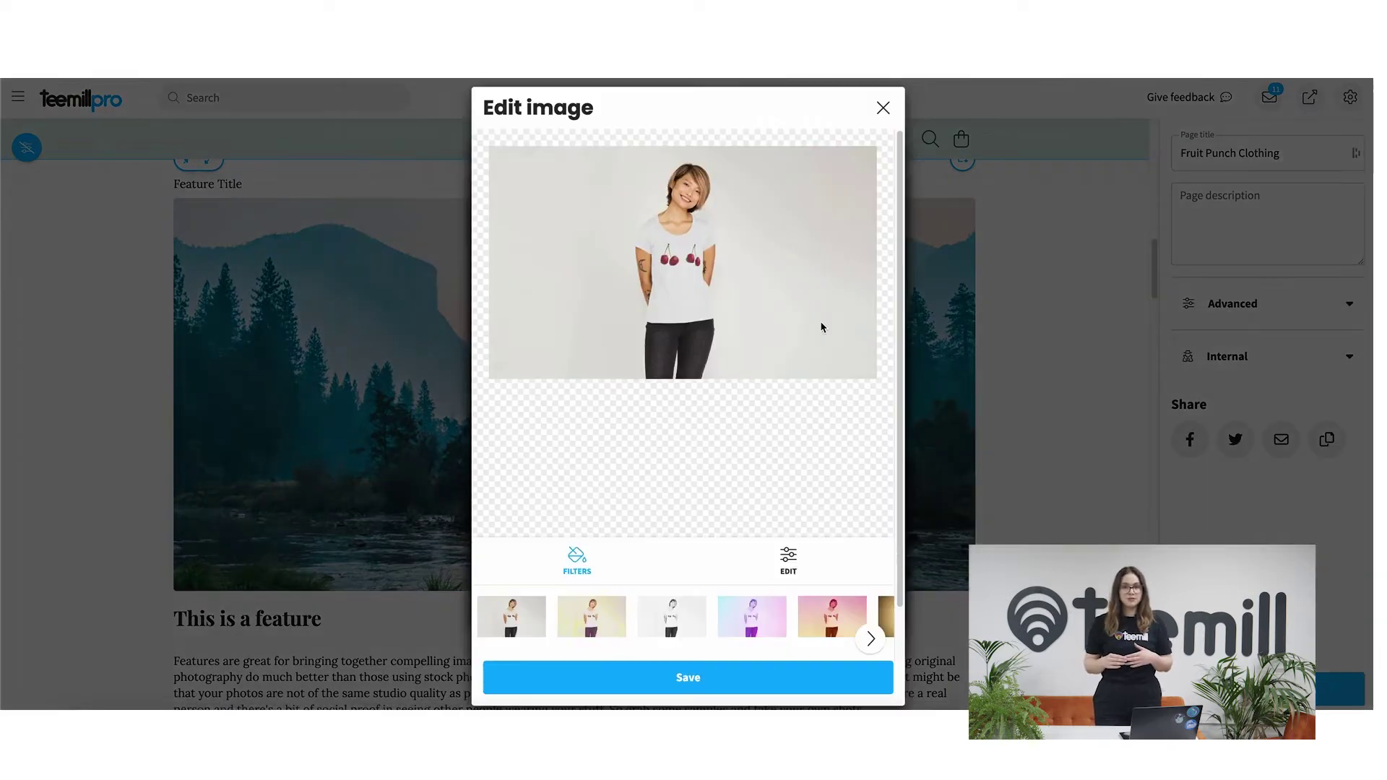
left_click(572, 630)
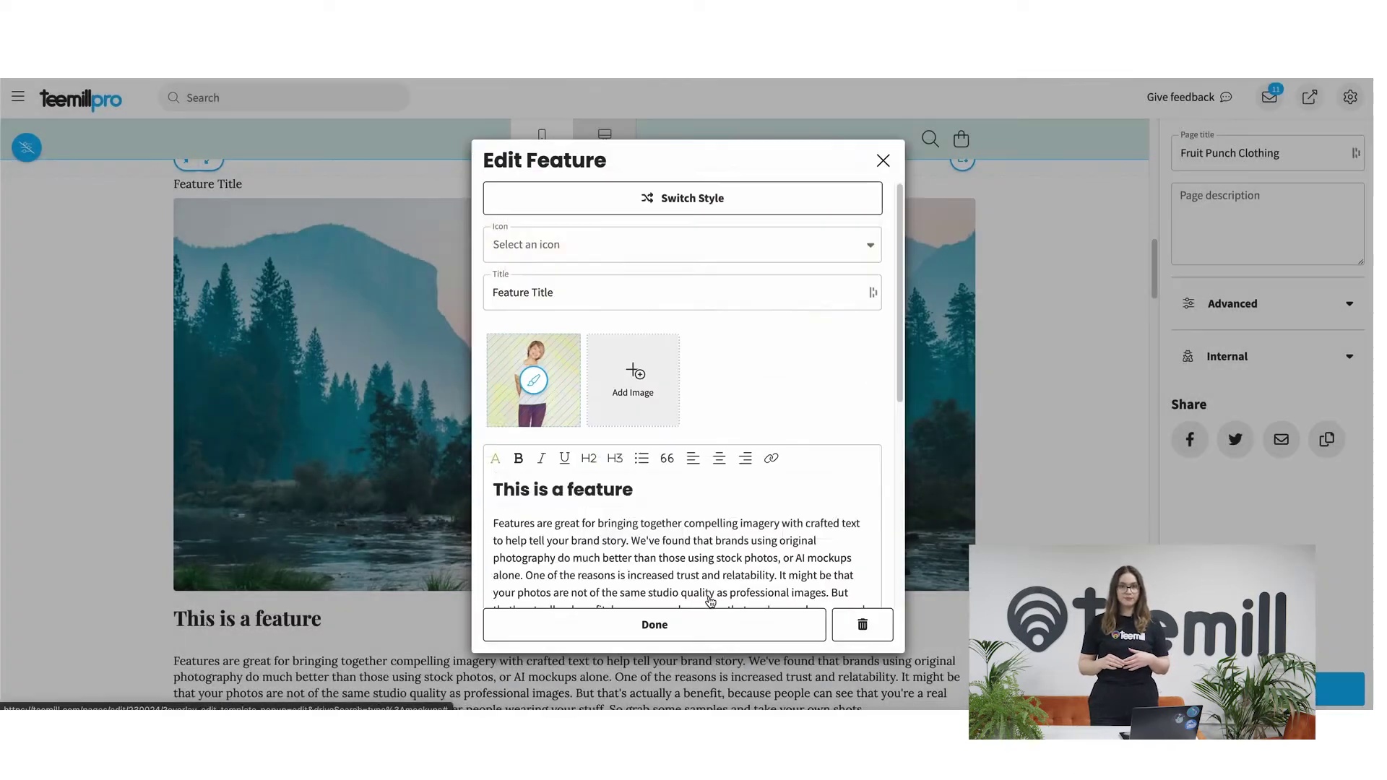
Title the feature 'New In: Cherries T-shirt' with description, linking to the Cherries T-Shirt product
type("New In: Cherries T-shirtThis cute fruity tee is one for all the cherry-lovers. Sufficiently cheeky, and in aid of breast cancer awareness and treatment. £2 of the profits from this will go to Pink Ribbon Foundation to help fund their work supporting UK breast cancer charities.")
scroll(686, 433, "down", 2)
left_click(588, 511)
left_click(489, 292)
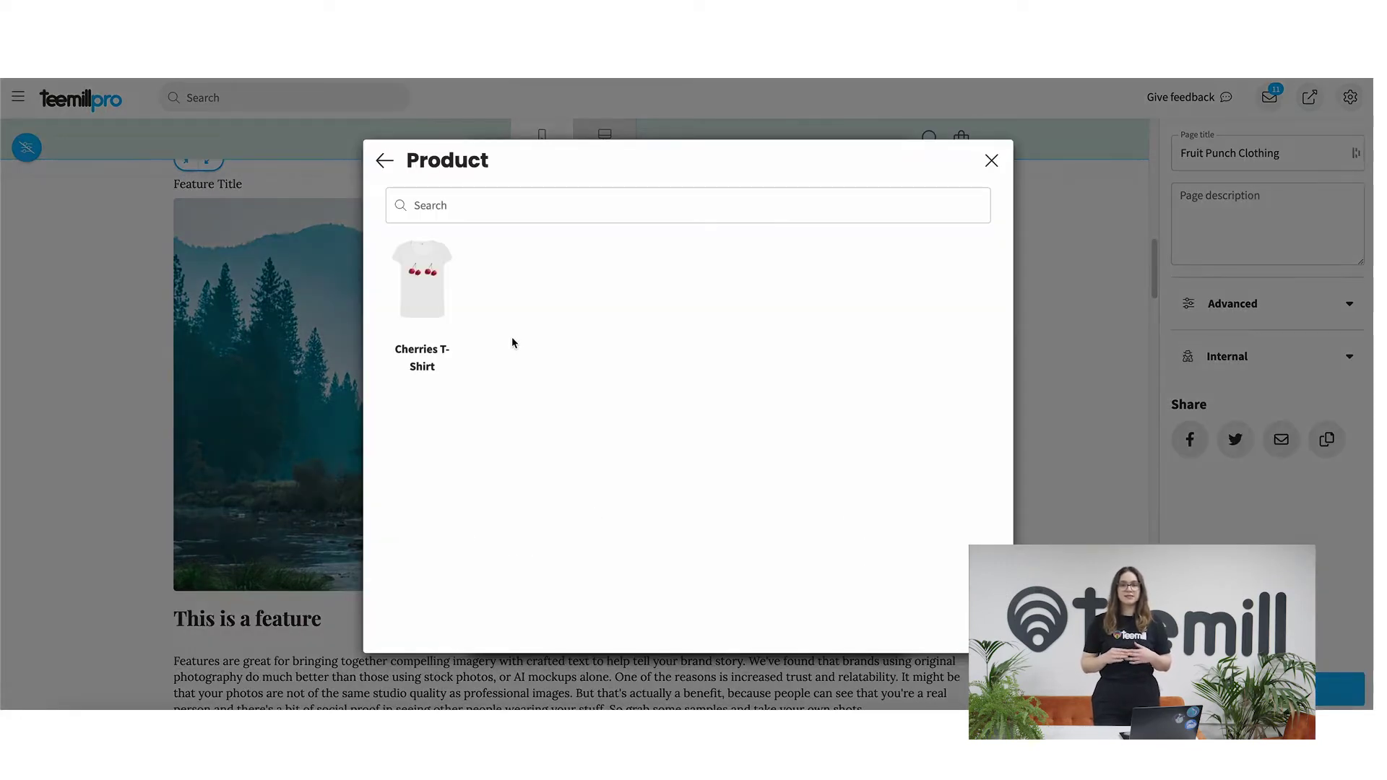
left_click(422, 304)
left_click(719, 620)
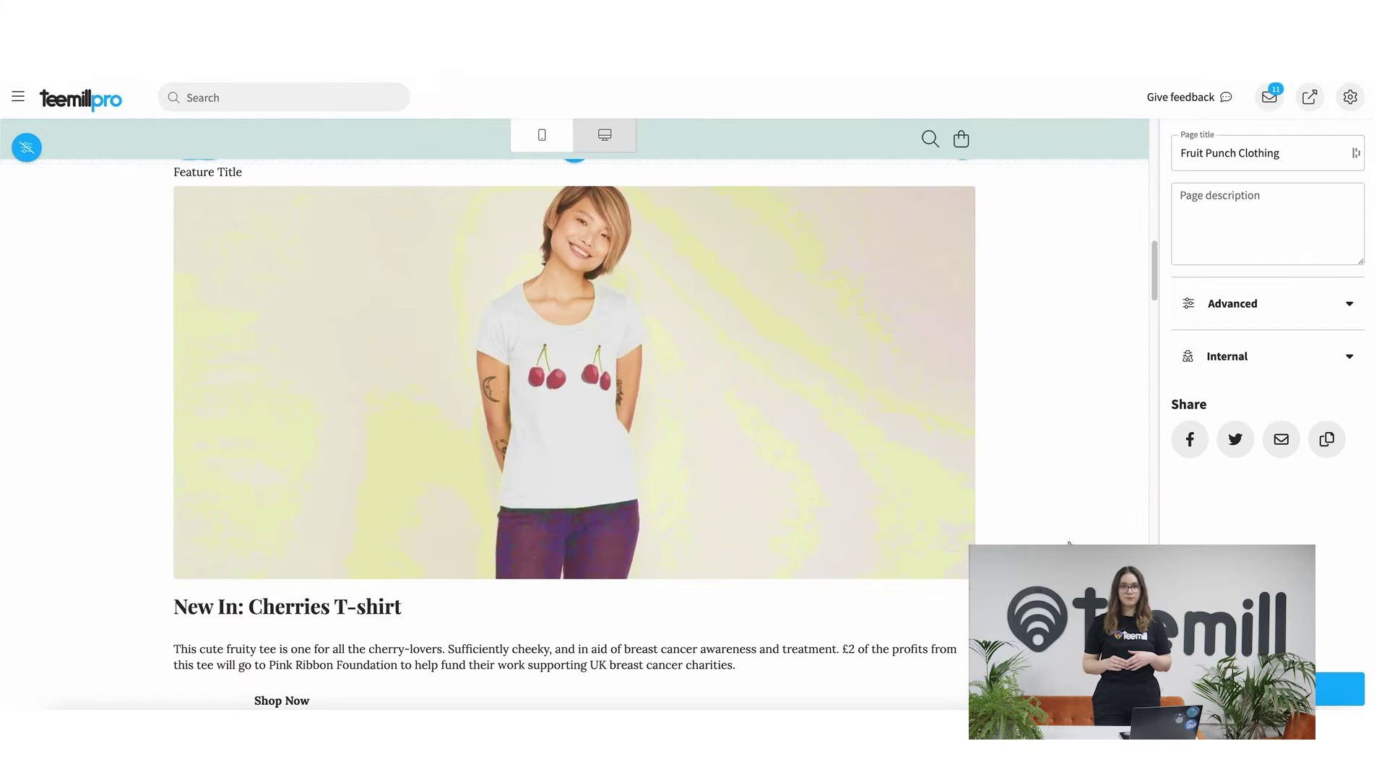
scroll(1076, 543, "down", 1)
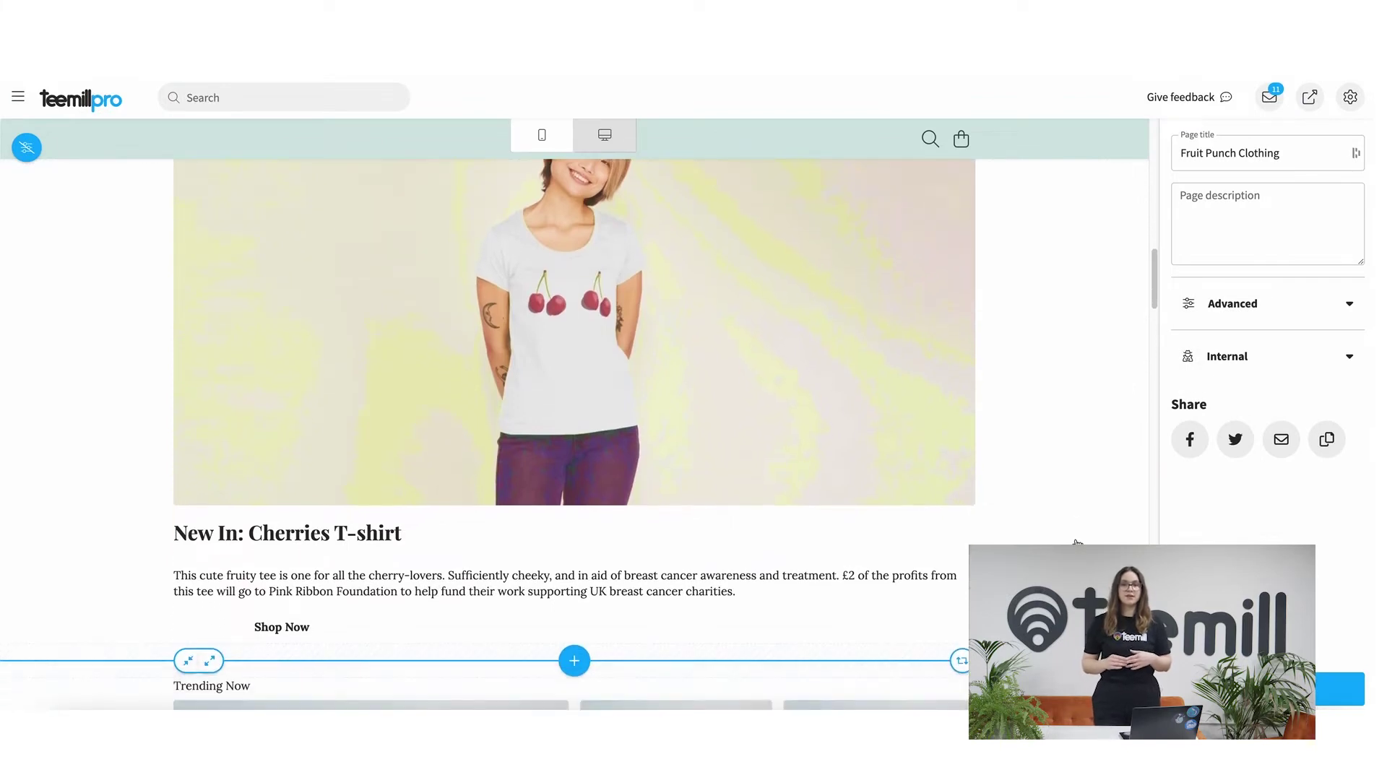
scroll(1076, 541, "up", 1)
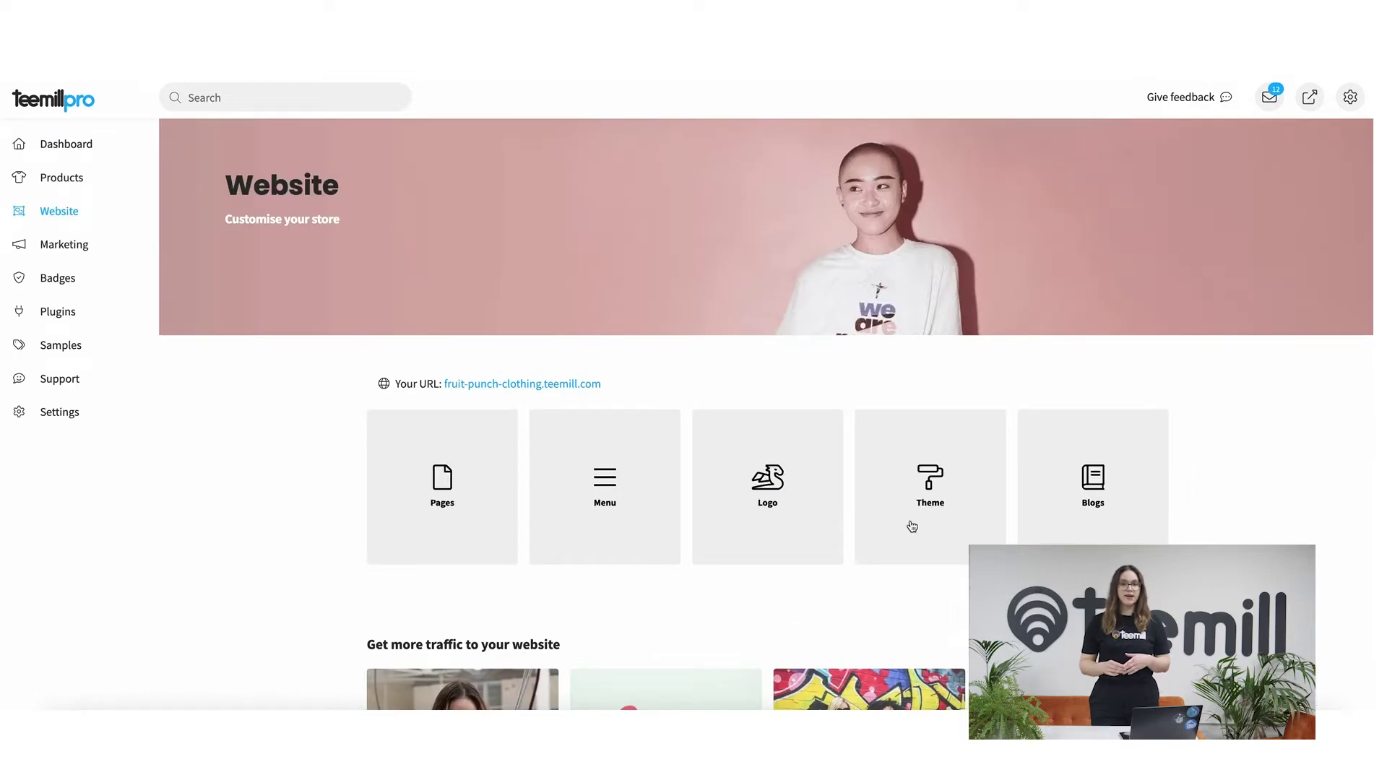
left_click(907, 527)
scroll(910, 527, "down", 4)
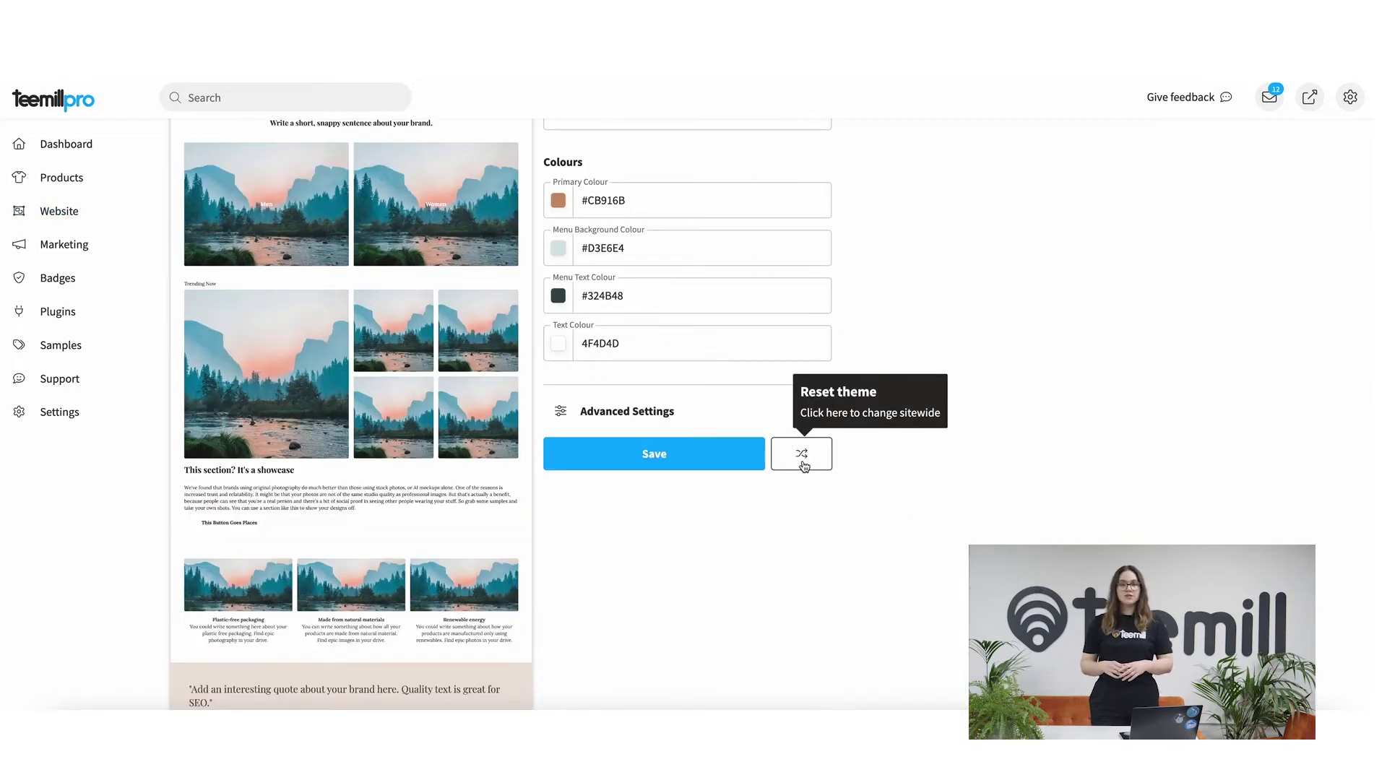
left_click(802, 464)
scroll(1370, 425, "down", 2)
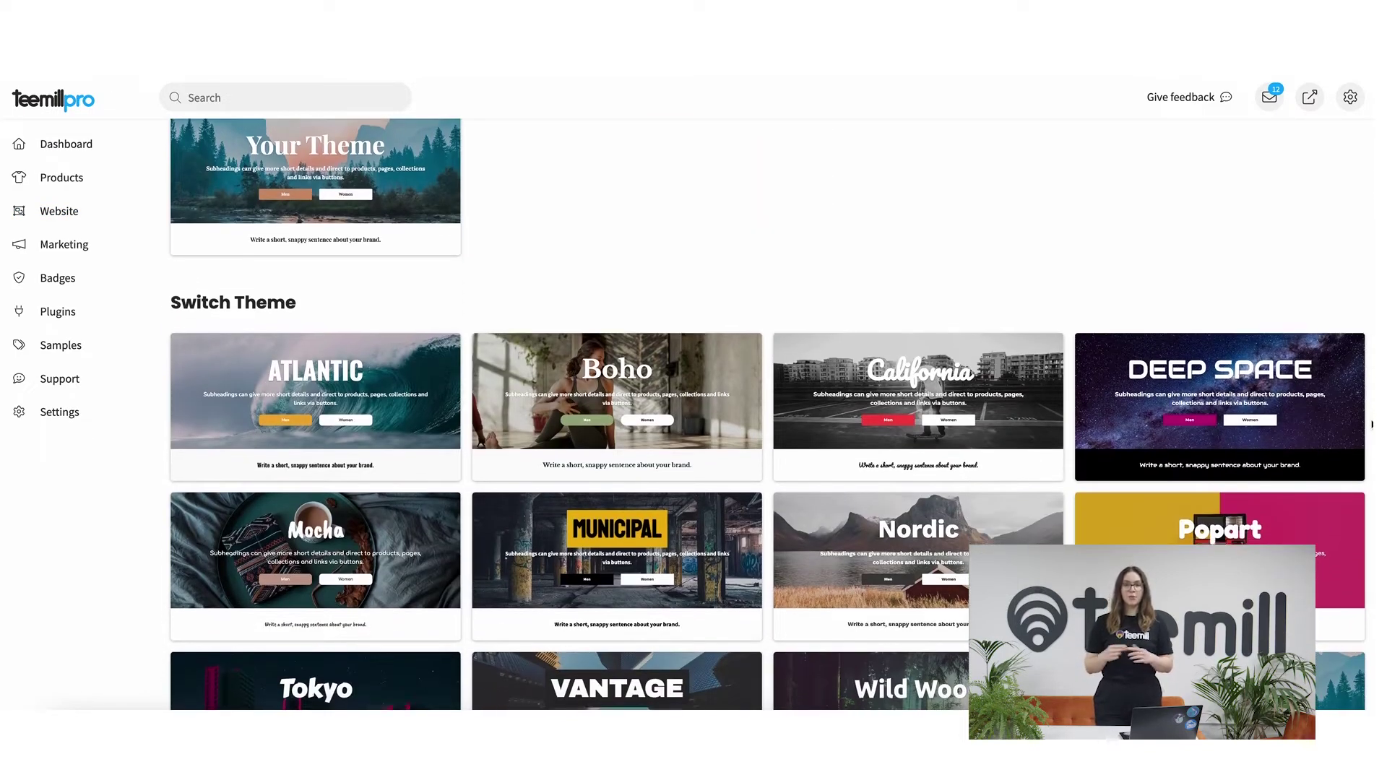
scroll(1370, 425, "down", 2)
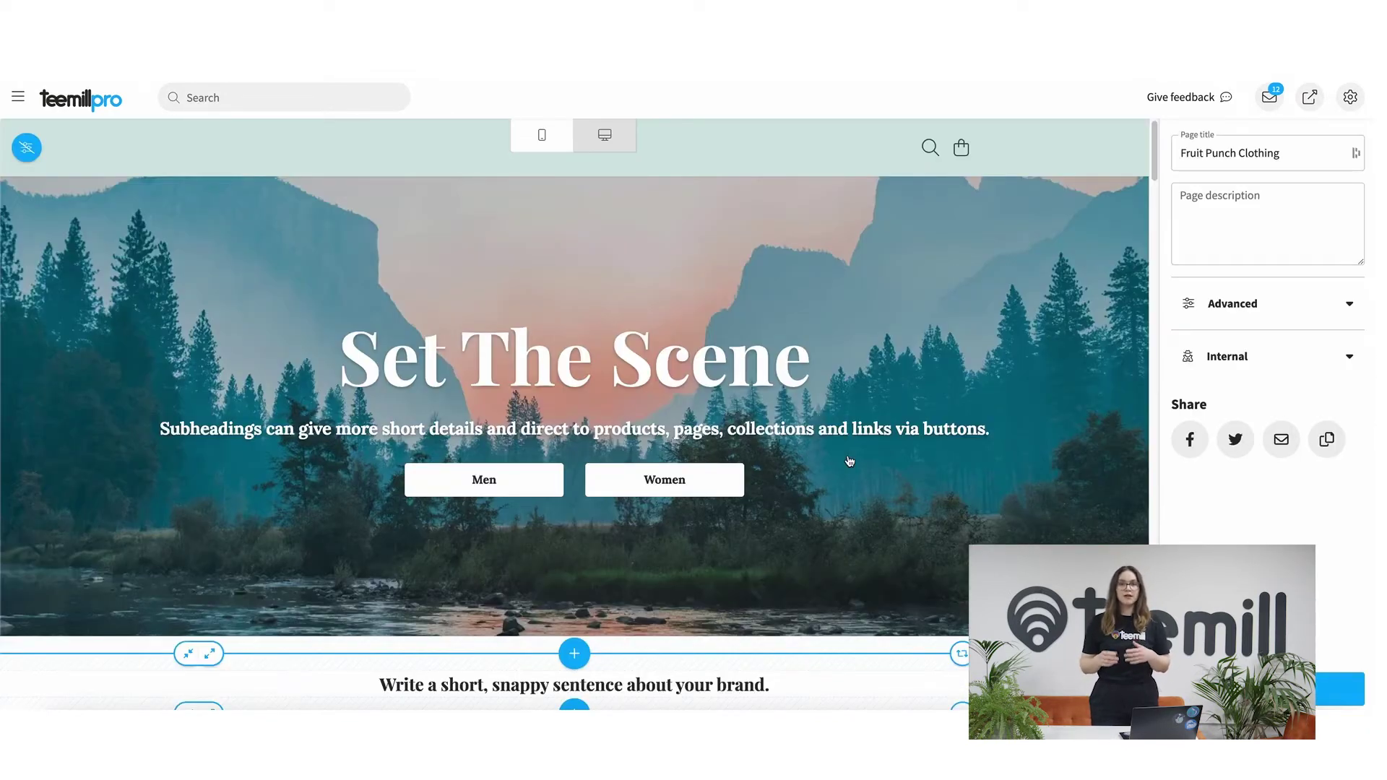
Set the hero slideshow to the middle Type option in Random mode and browse alternative styles
left_click(849, 460)
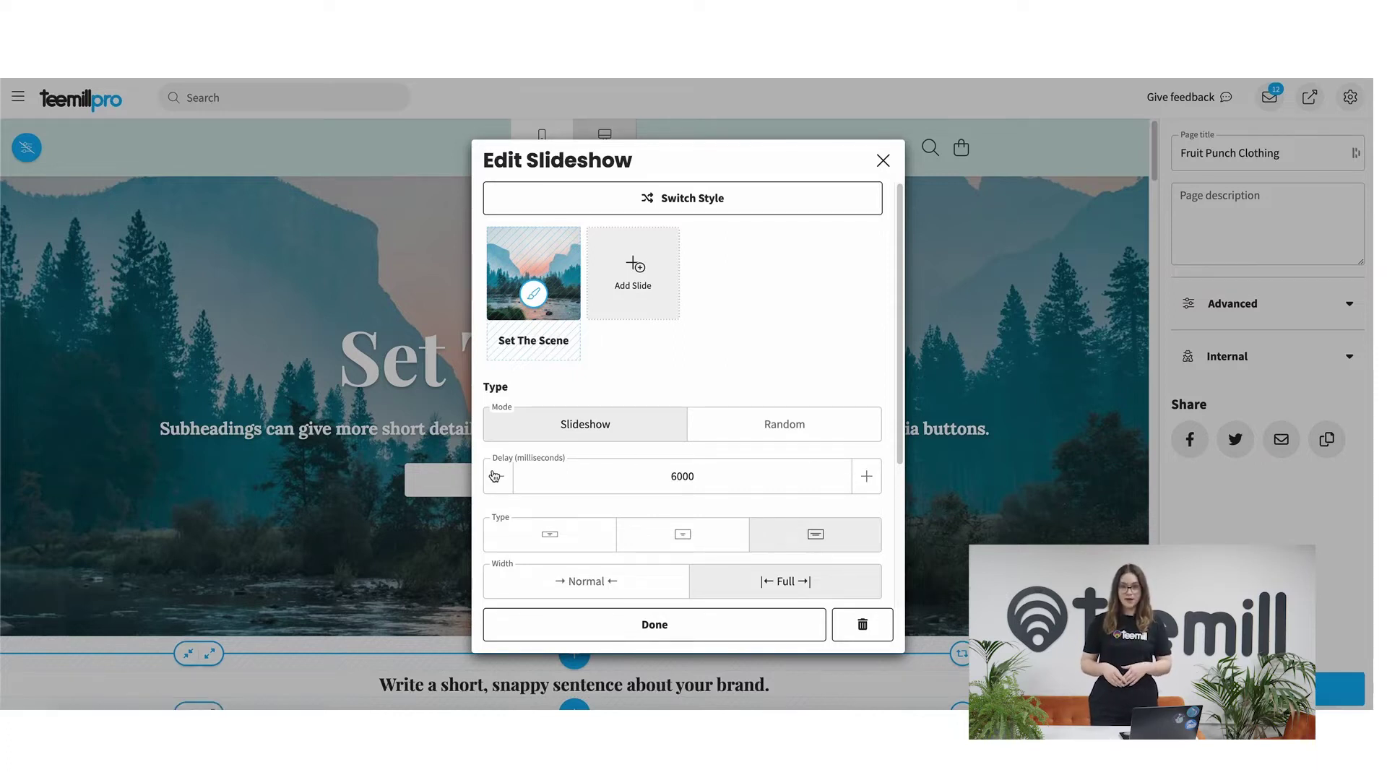
left_click(701, 540)
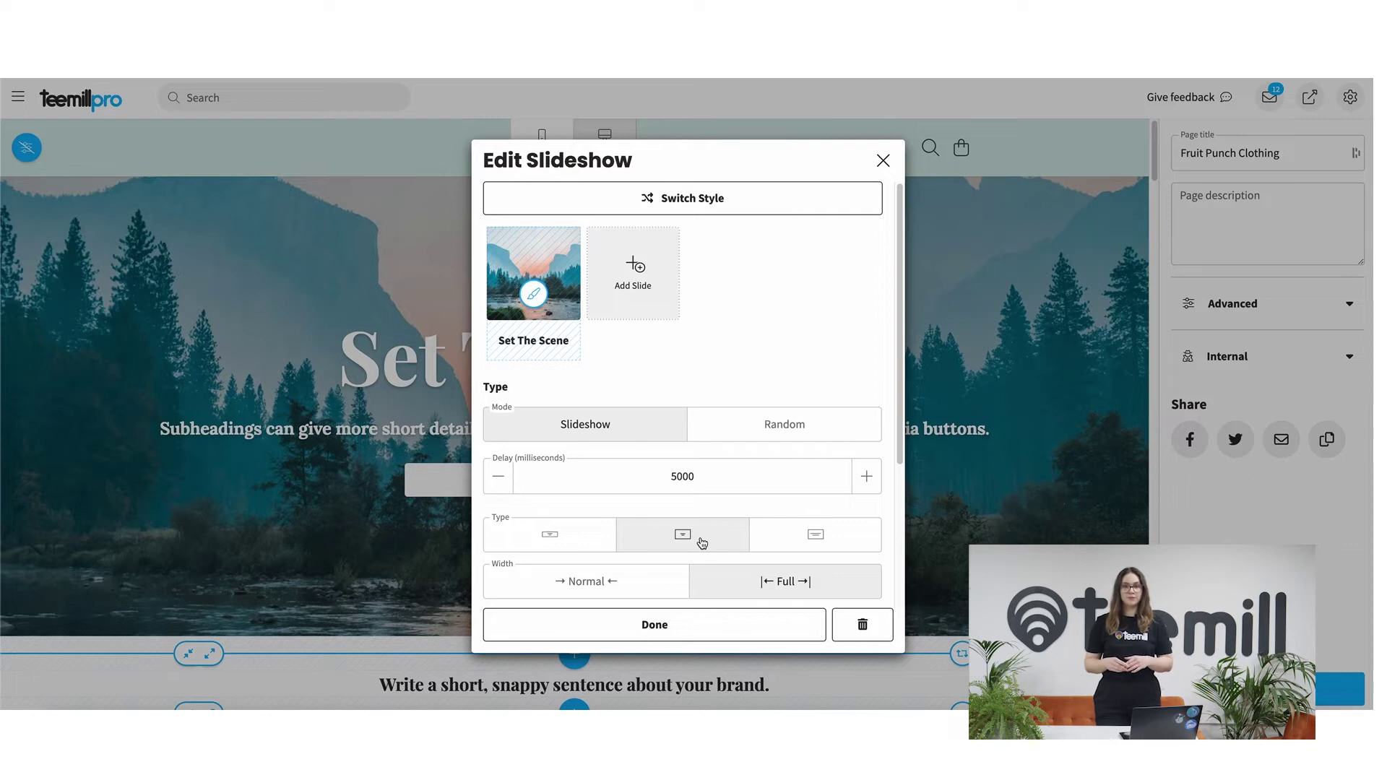
left_click(840, 431)
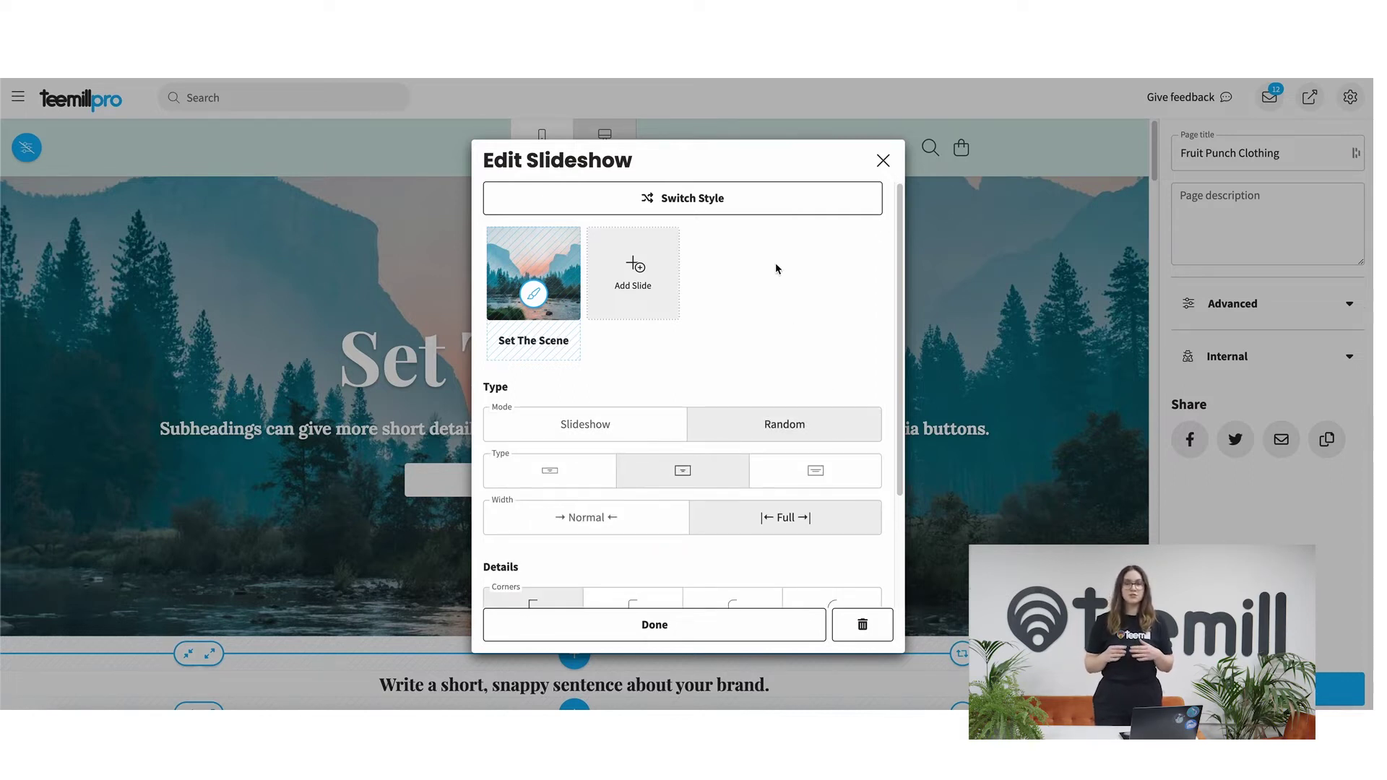
left_click(774, 203)
scroll(882, 385, "down", 2)
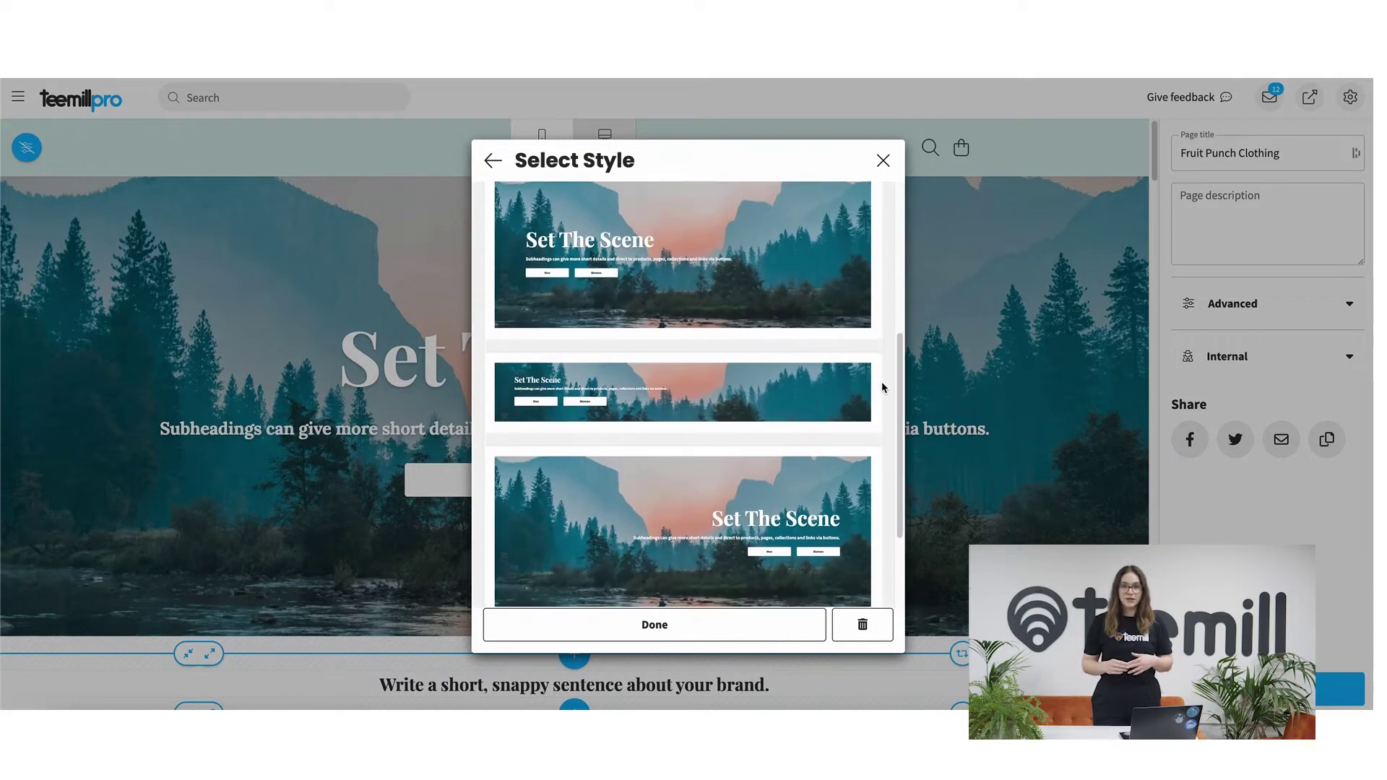
scroll(881, 388, "down", 2)
Confirm the new hero style, then remove the Trending Now showcase block
left_click(660, 626)
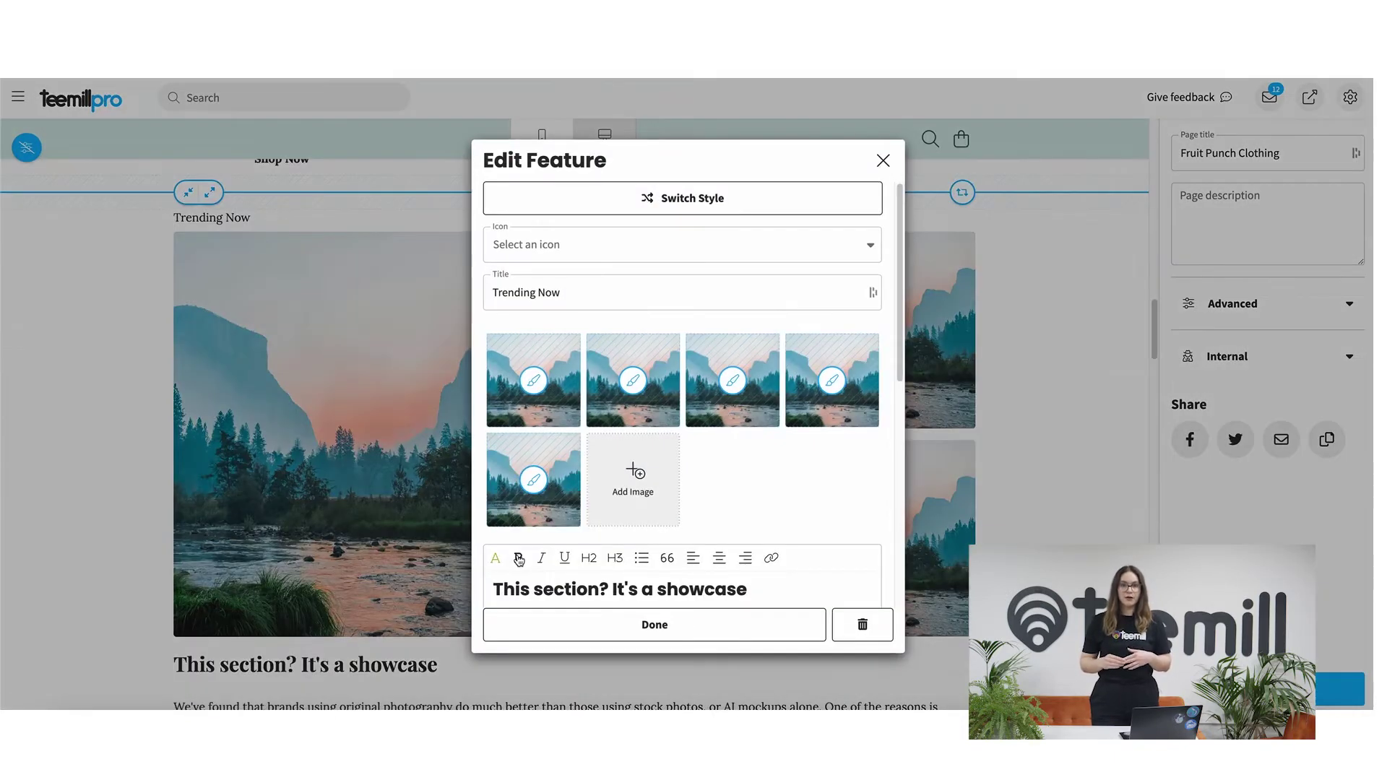
scroll(619, 517, "down", 5)
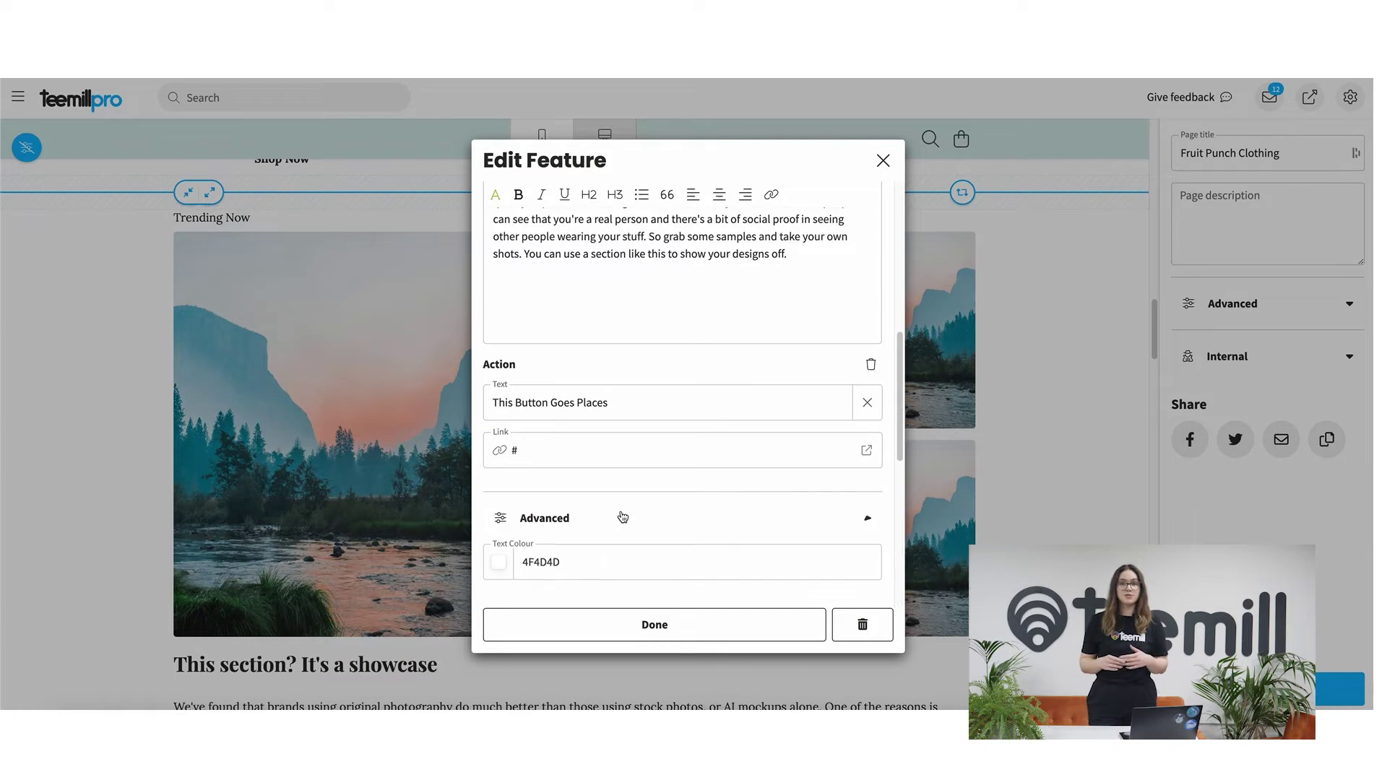
scroll(621, 517, "down", 3)
scroll(623, 517, "down", 3)
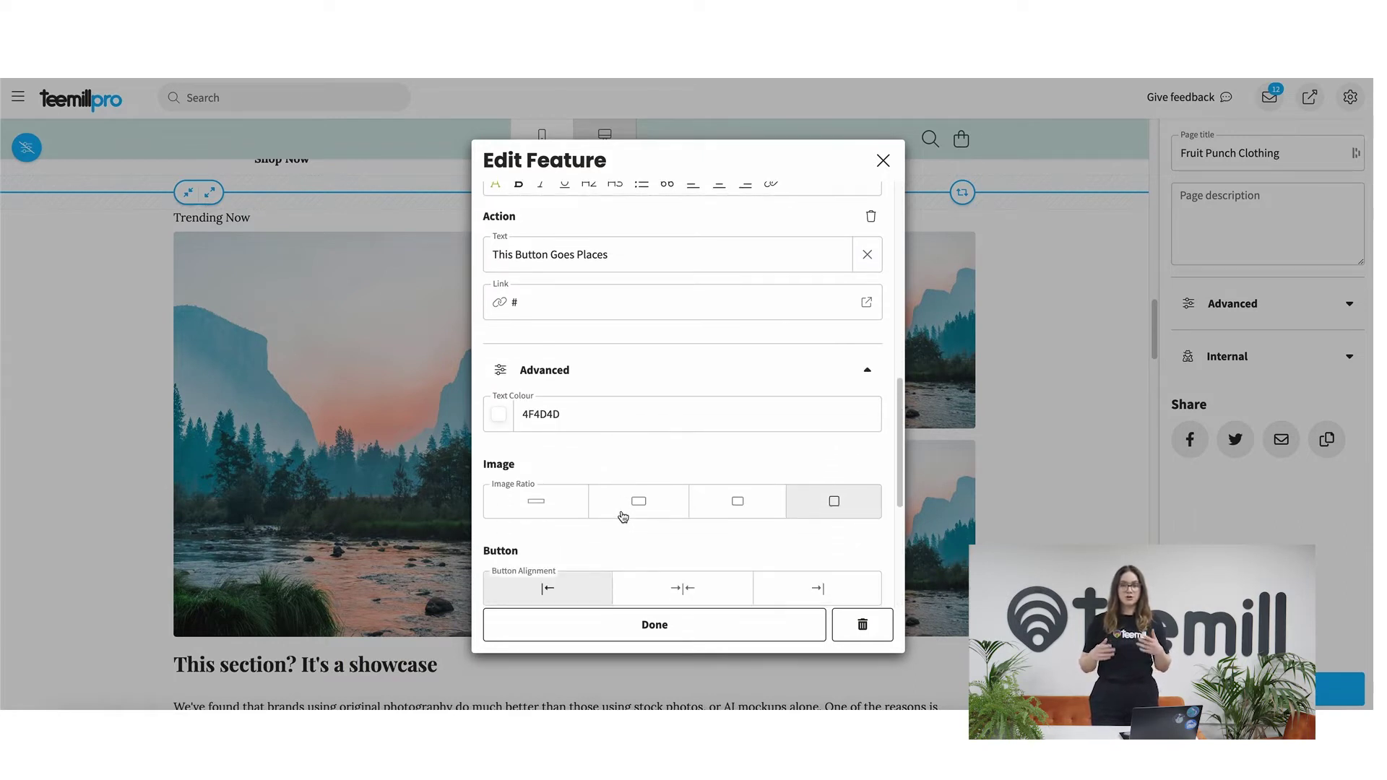
scroll(621, 515, "down", 4)
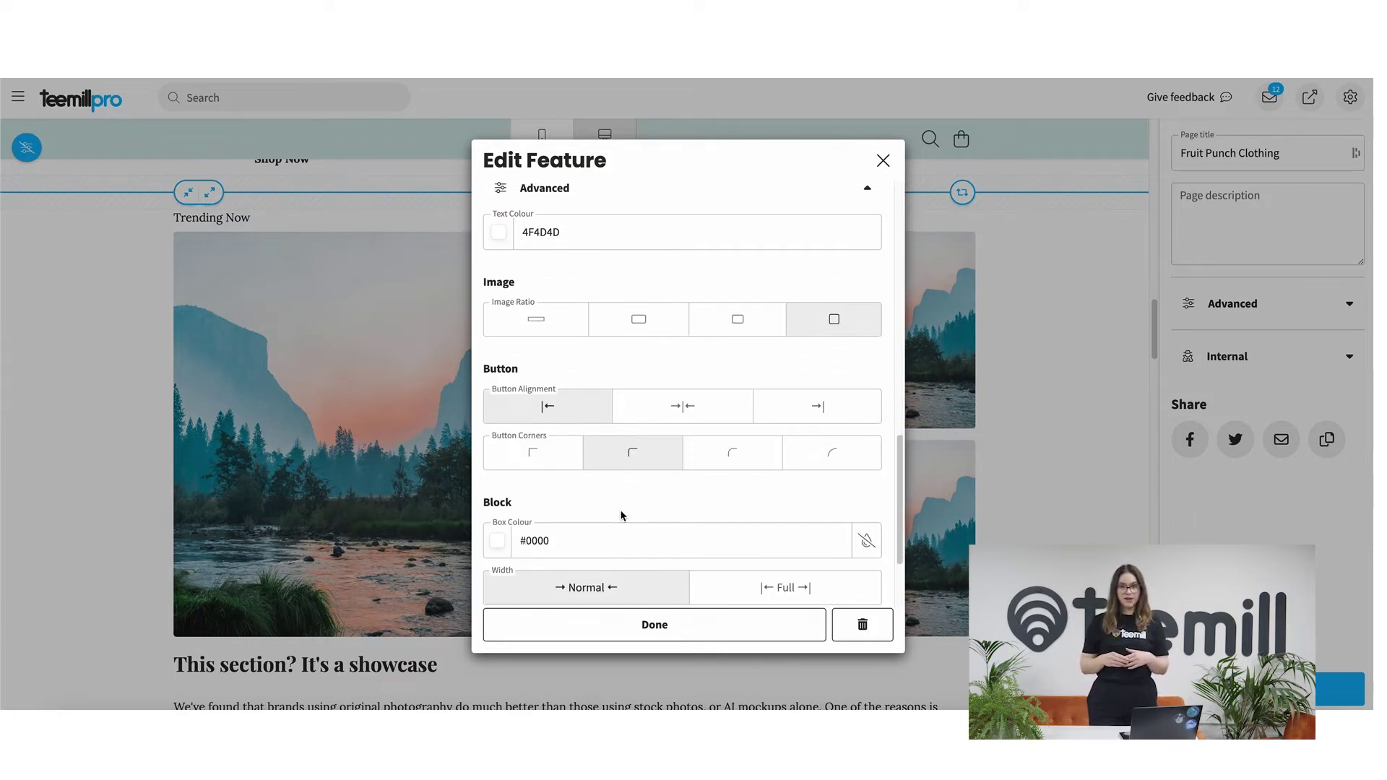
scroll(622, 515, "up", 1)
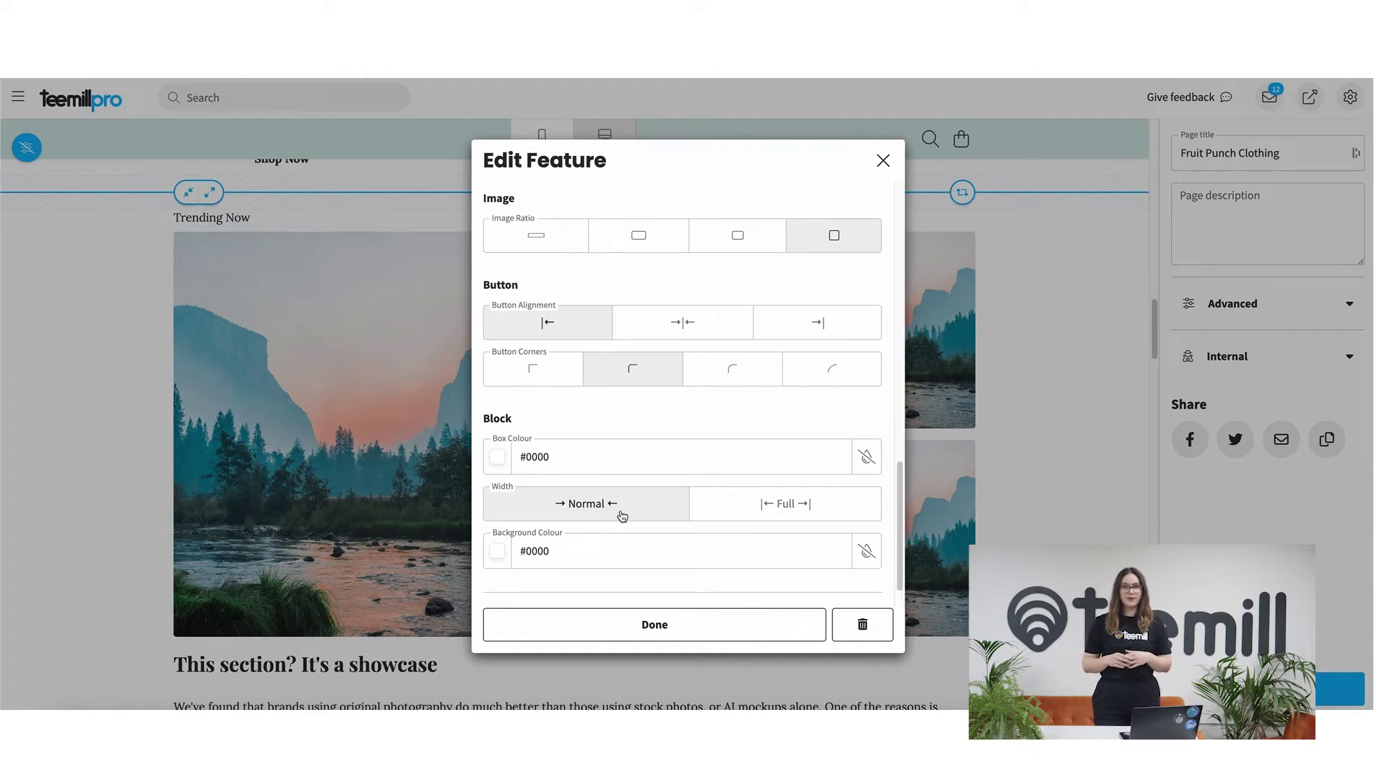
left_click(862, 624)
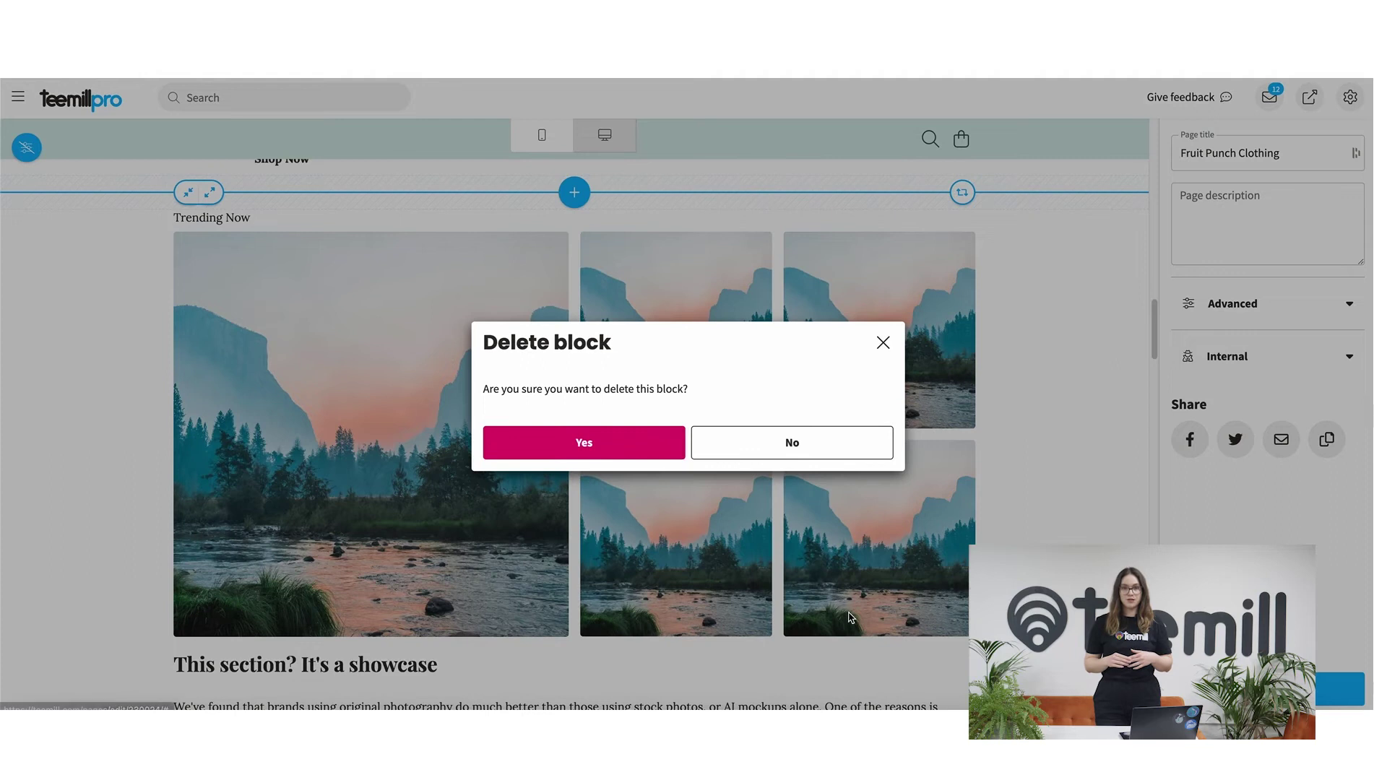
left_click(655, 452)
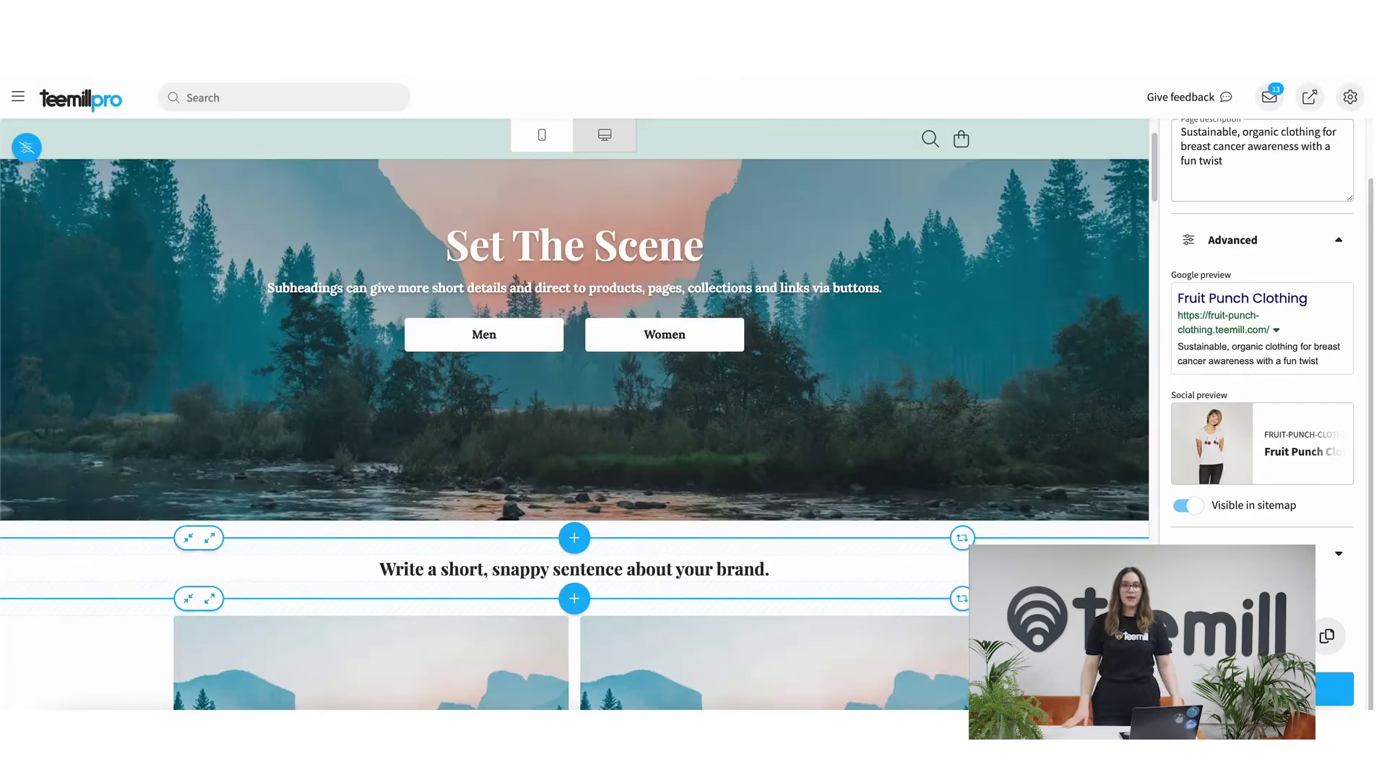
Hide the edit guides and scroll the mobile preview down to the Cherries T-shirt feature
left_click(26, 147)
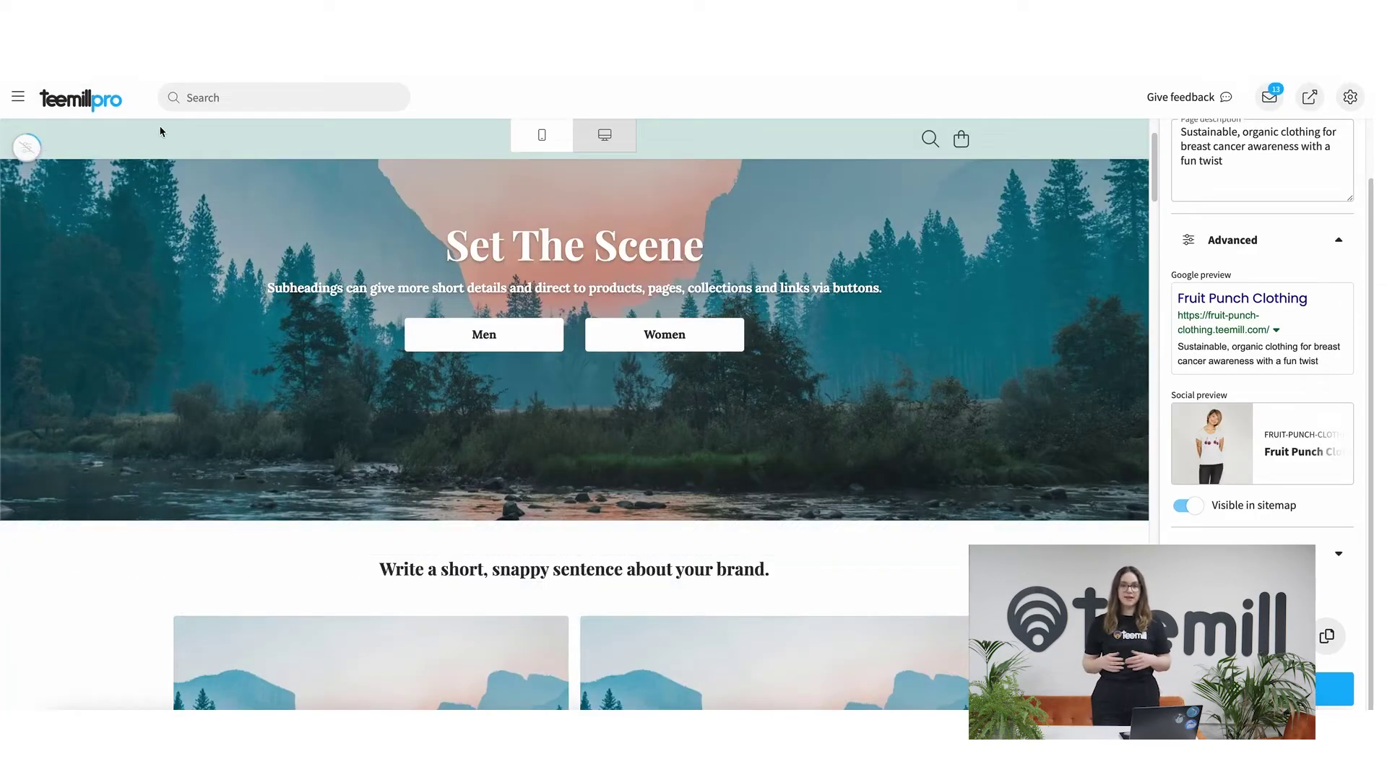
left_click(543, 137)
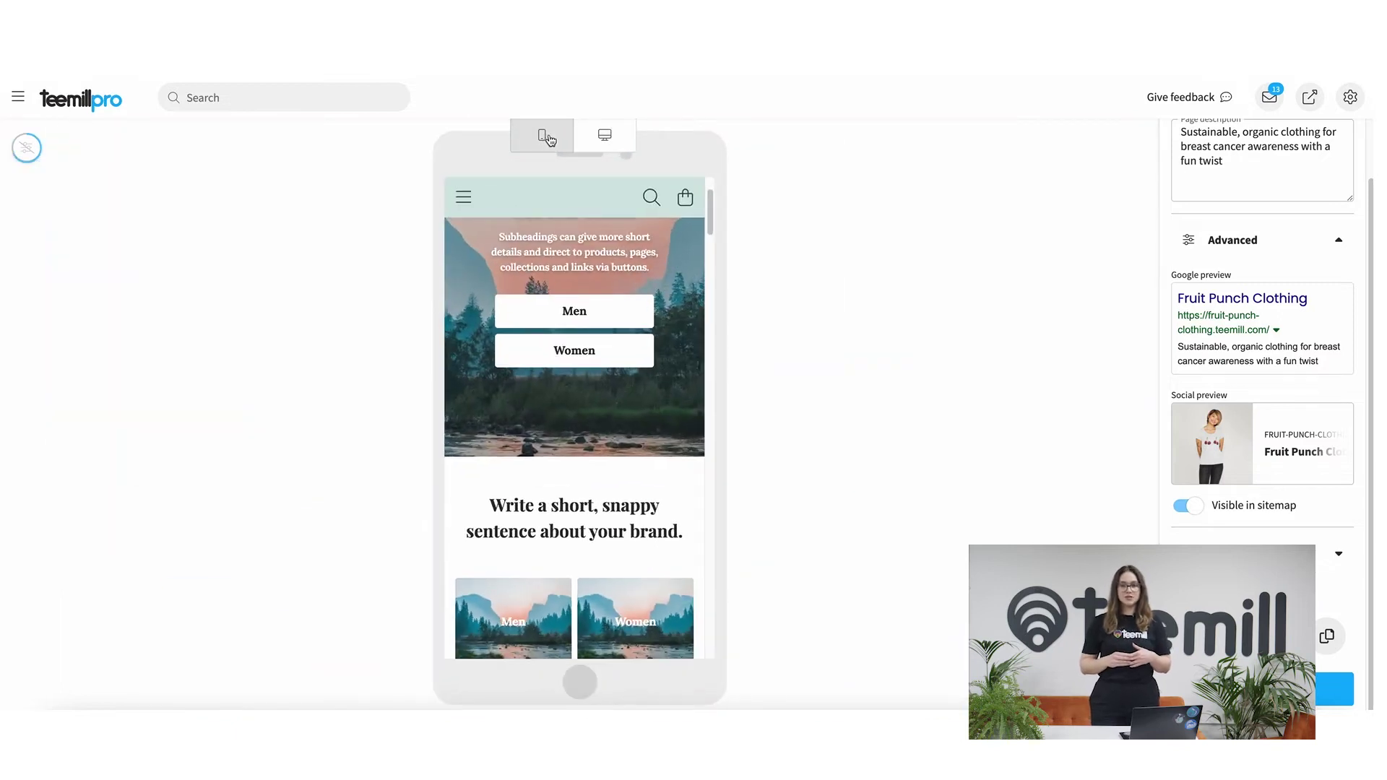
left_click(596, 144)
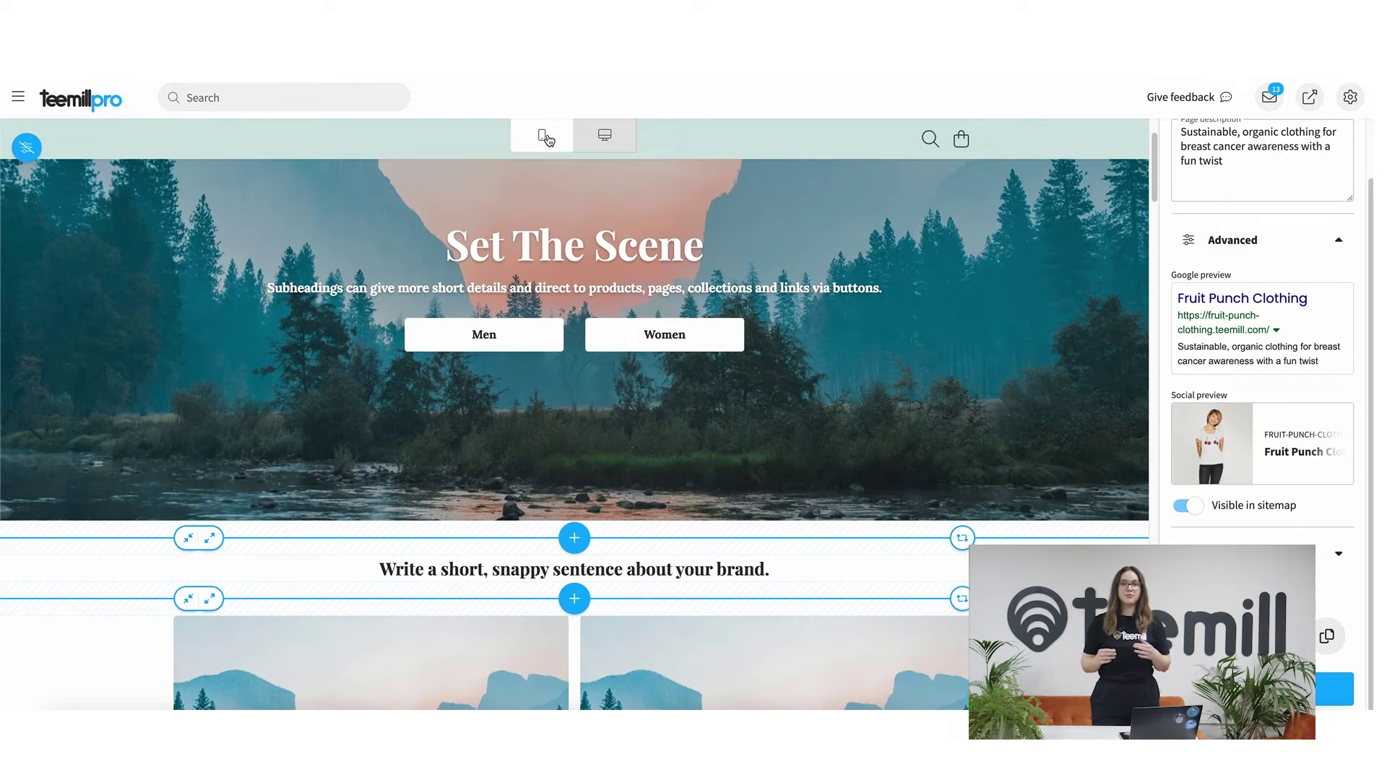
left_click(545, 138)
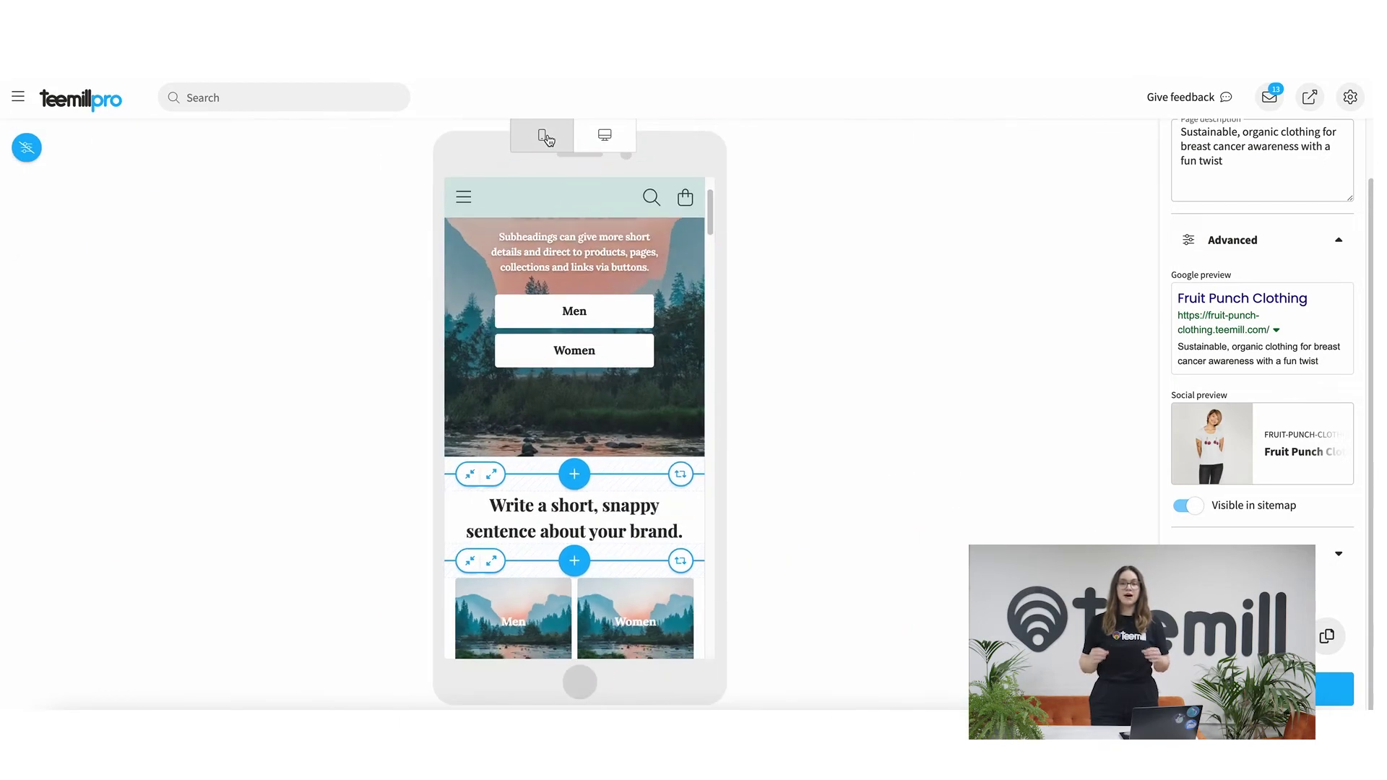
scroll(673, 284, "down", 3)
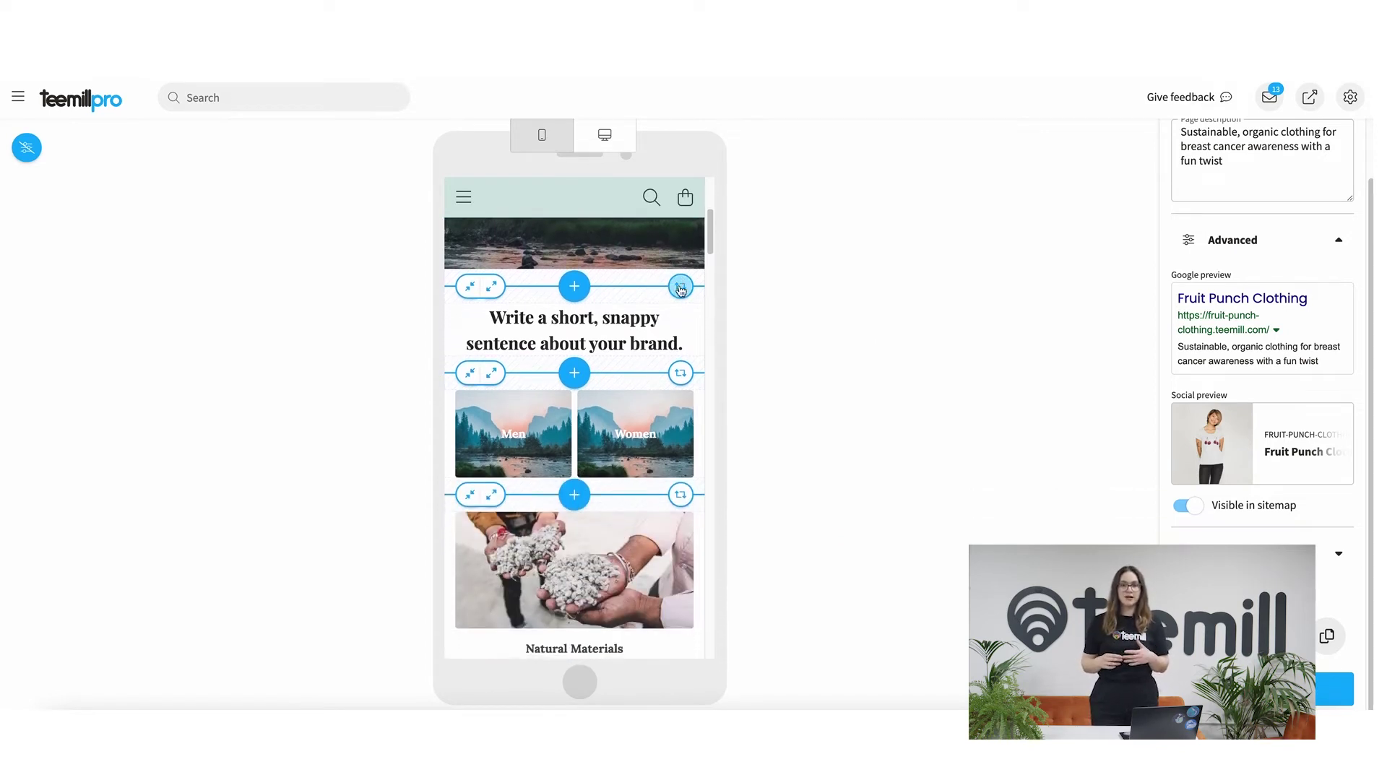
scroll(679, 290, "down", 3)
scroll(698, 318, "down", 3)
scroll(702, 332, "down", 7)
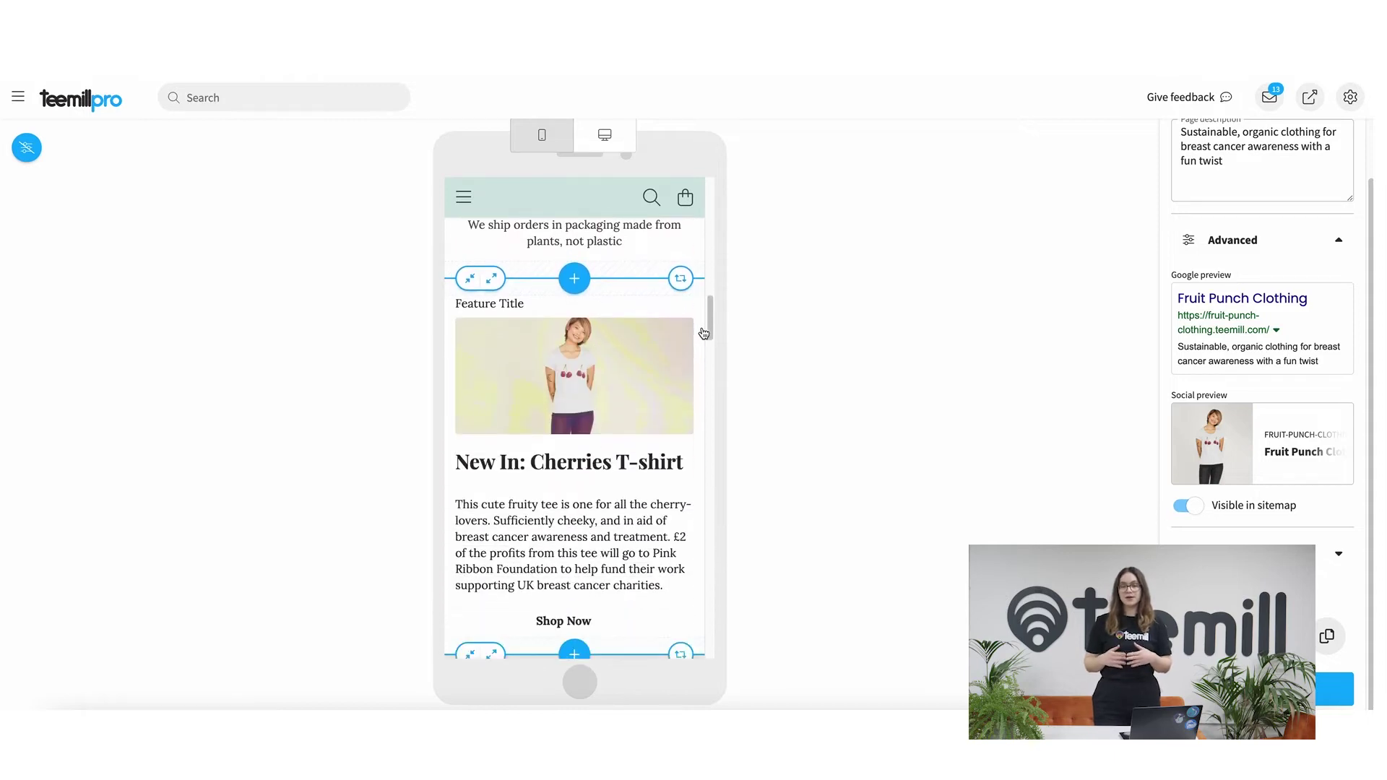
scroll(704, 333, "down", 10)
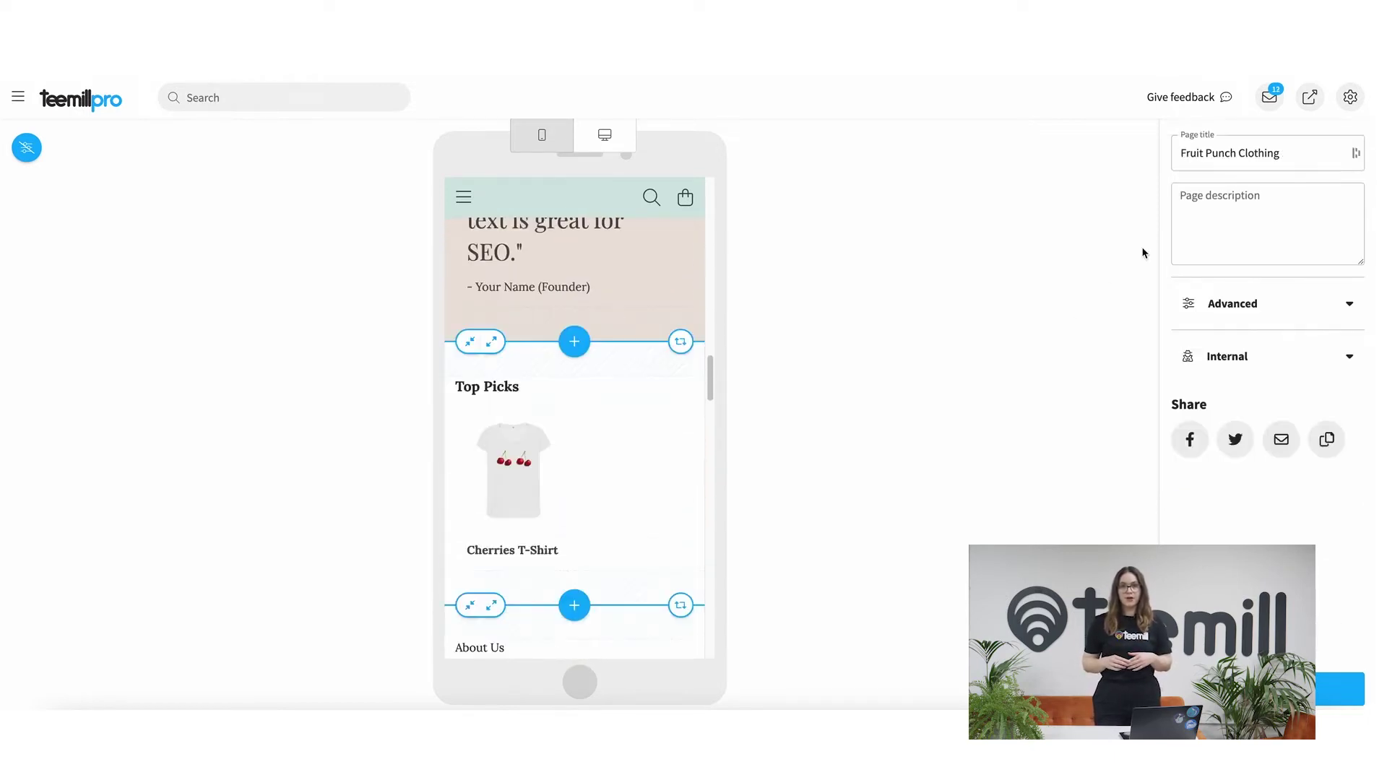
Set the page description to 'Sustainable, organic clothing for breast cancer awareness with a fun twist' and review the Google preview
left_click(1198, 206)
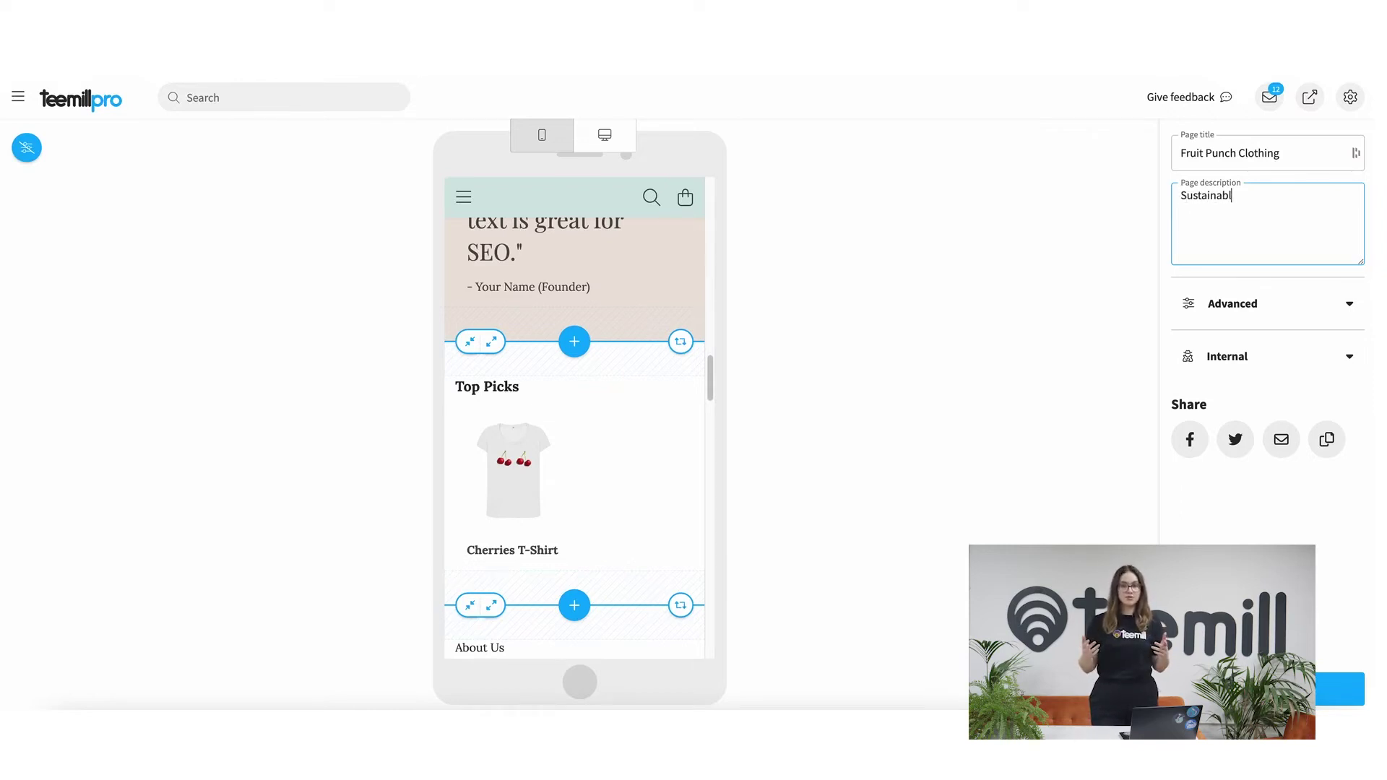
type("Sustainable, organic clothing for breast cancer awareness with a fun twist")
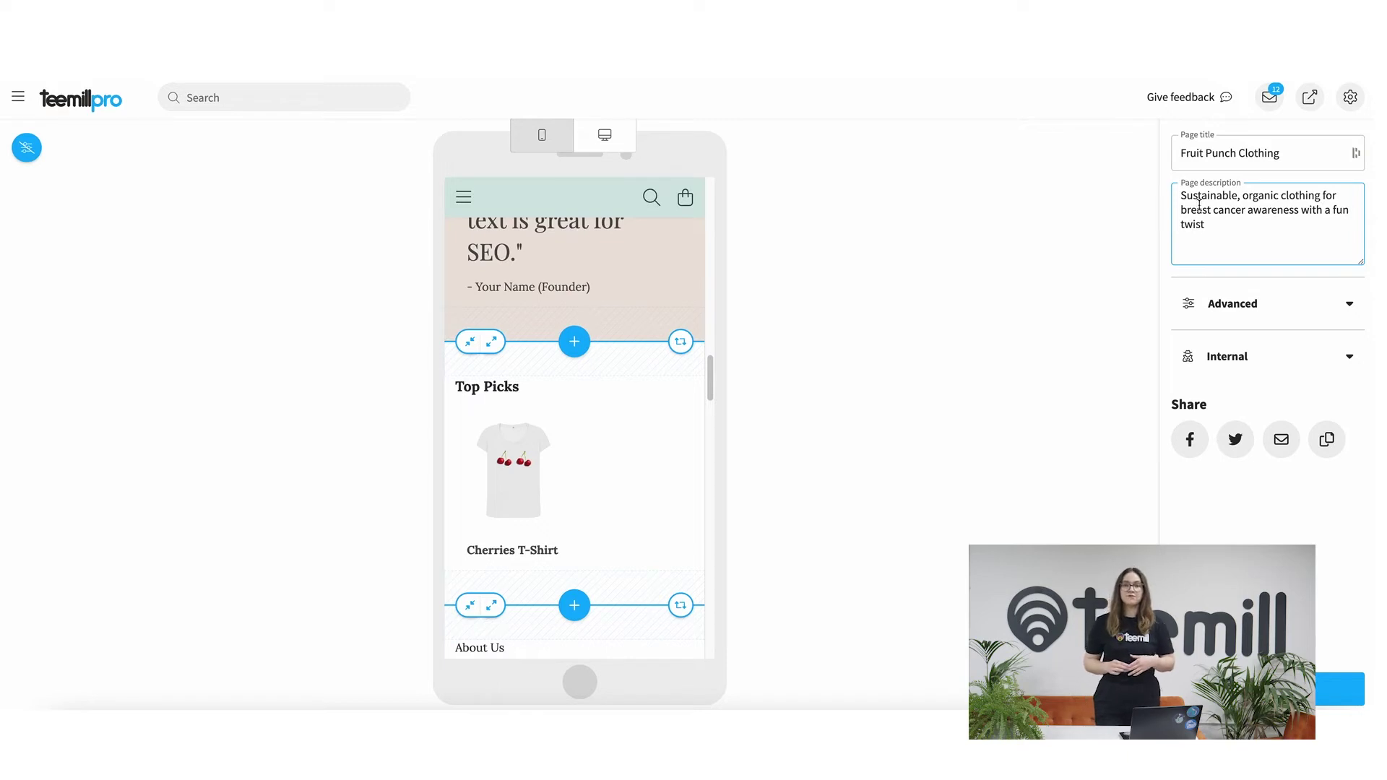
left_click(1276, 306)
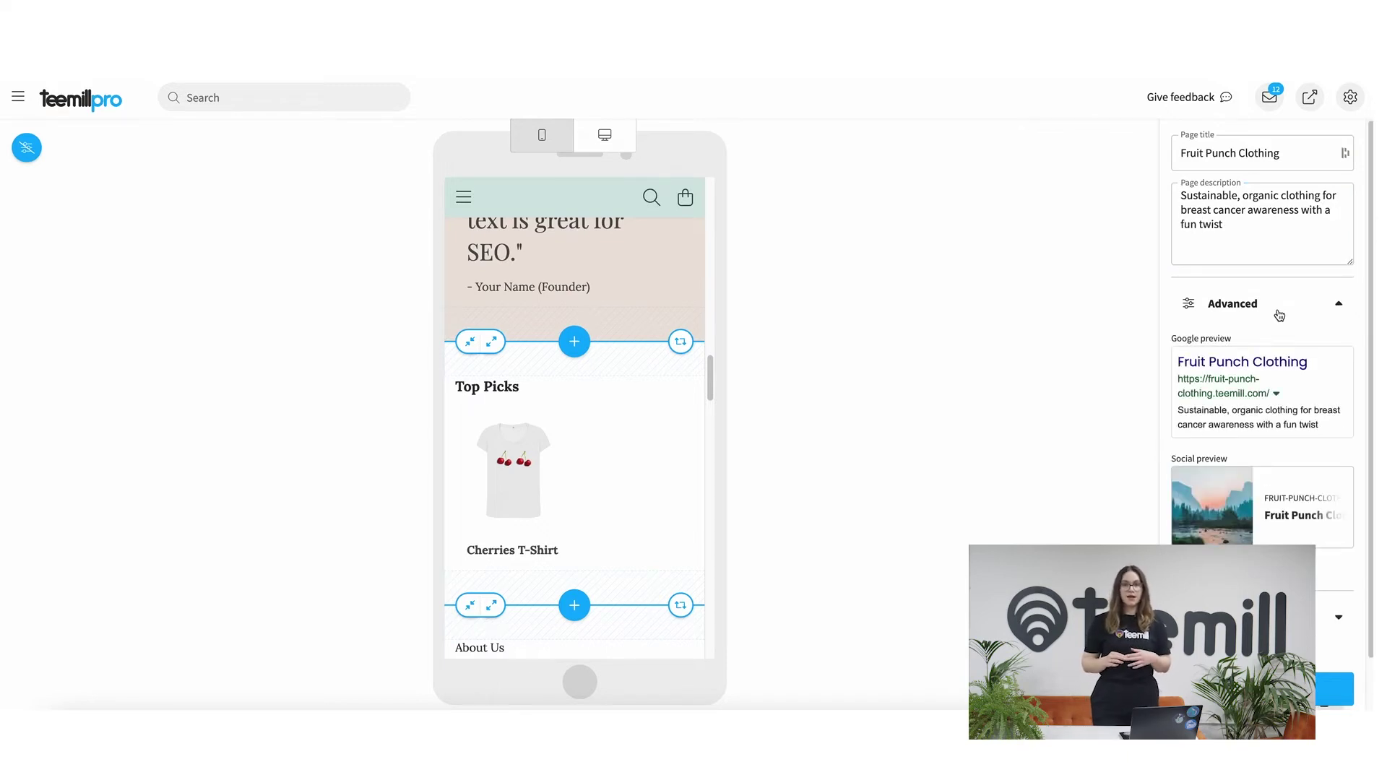
scroll(1281, 342, "down", 1)
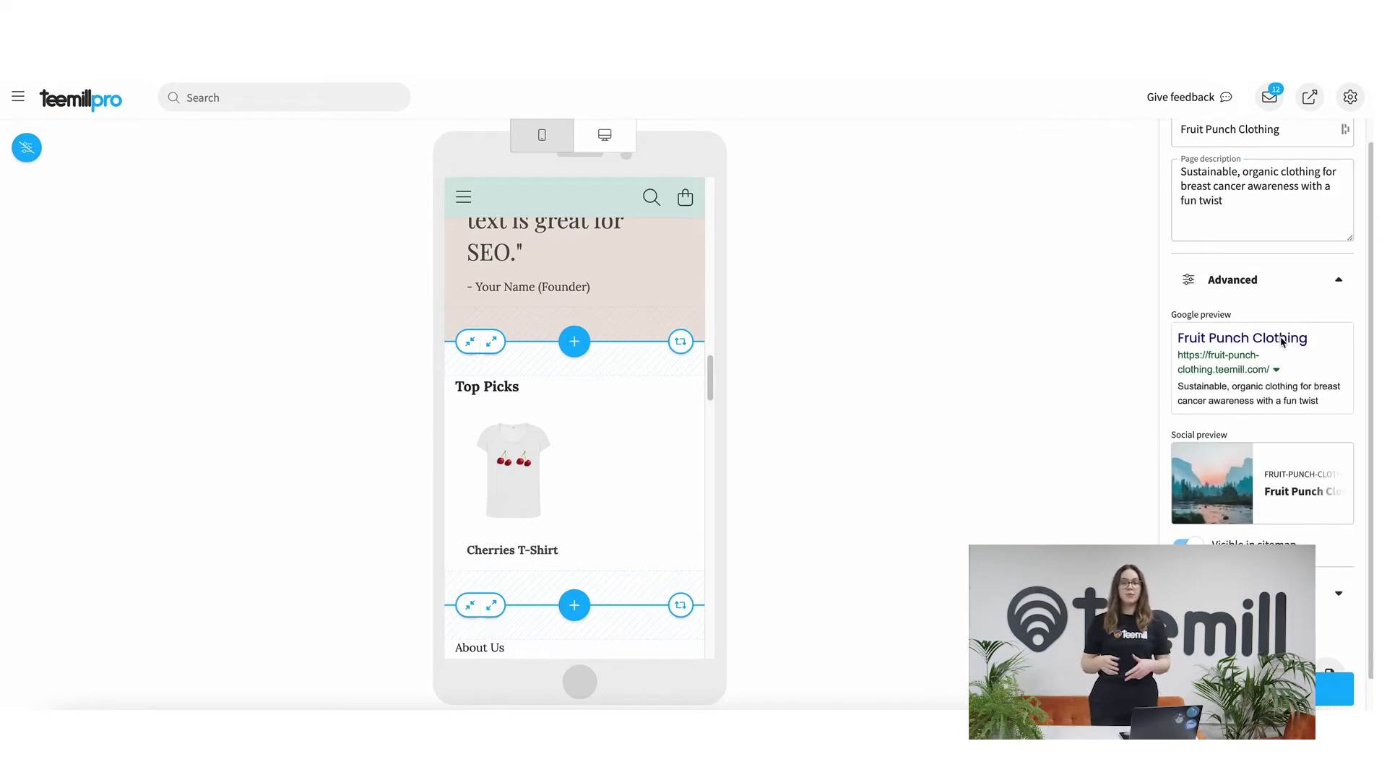
left_click(1223, 471)
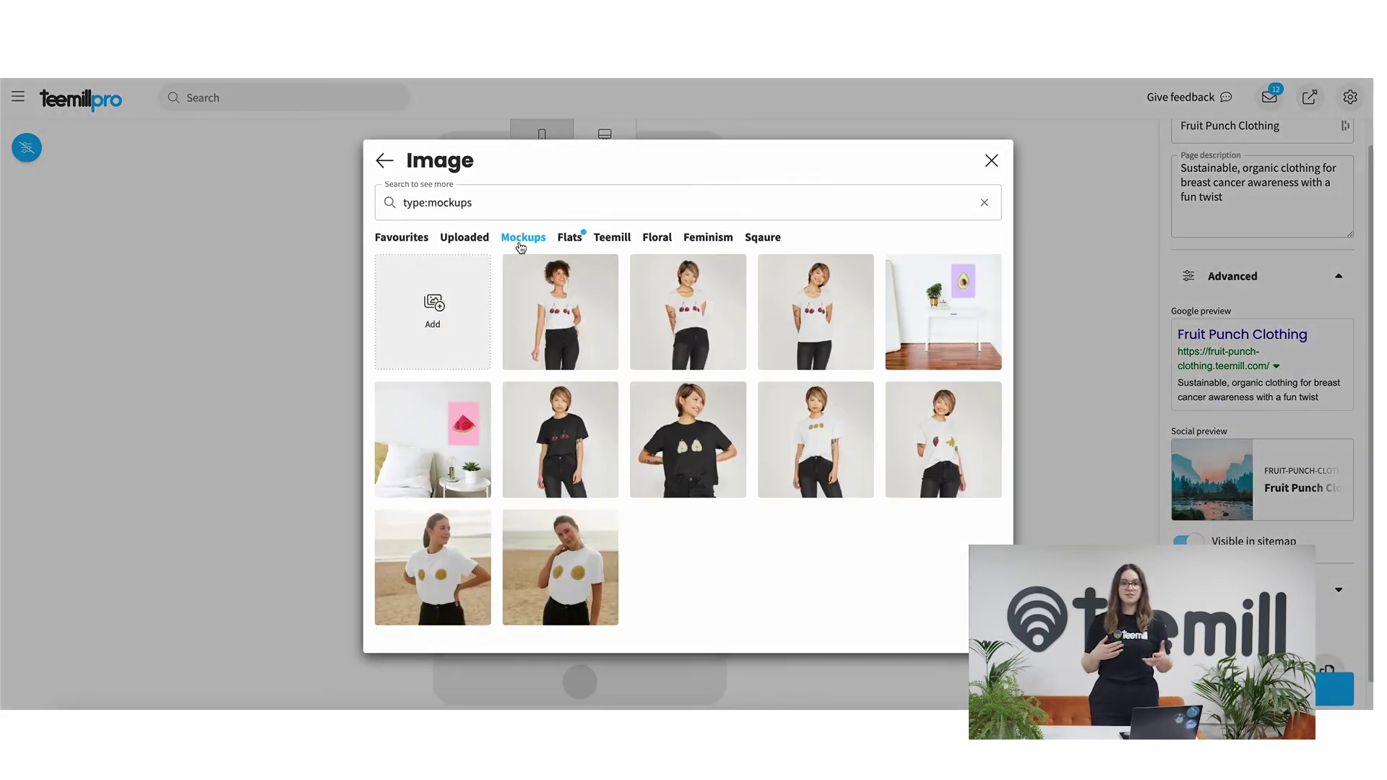
Choose the cherries T-shirt mockup as the homepage's social preview image
left_click(811, 338)
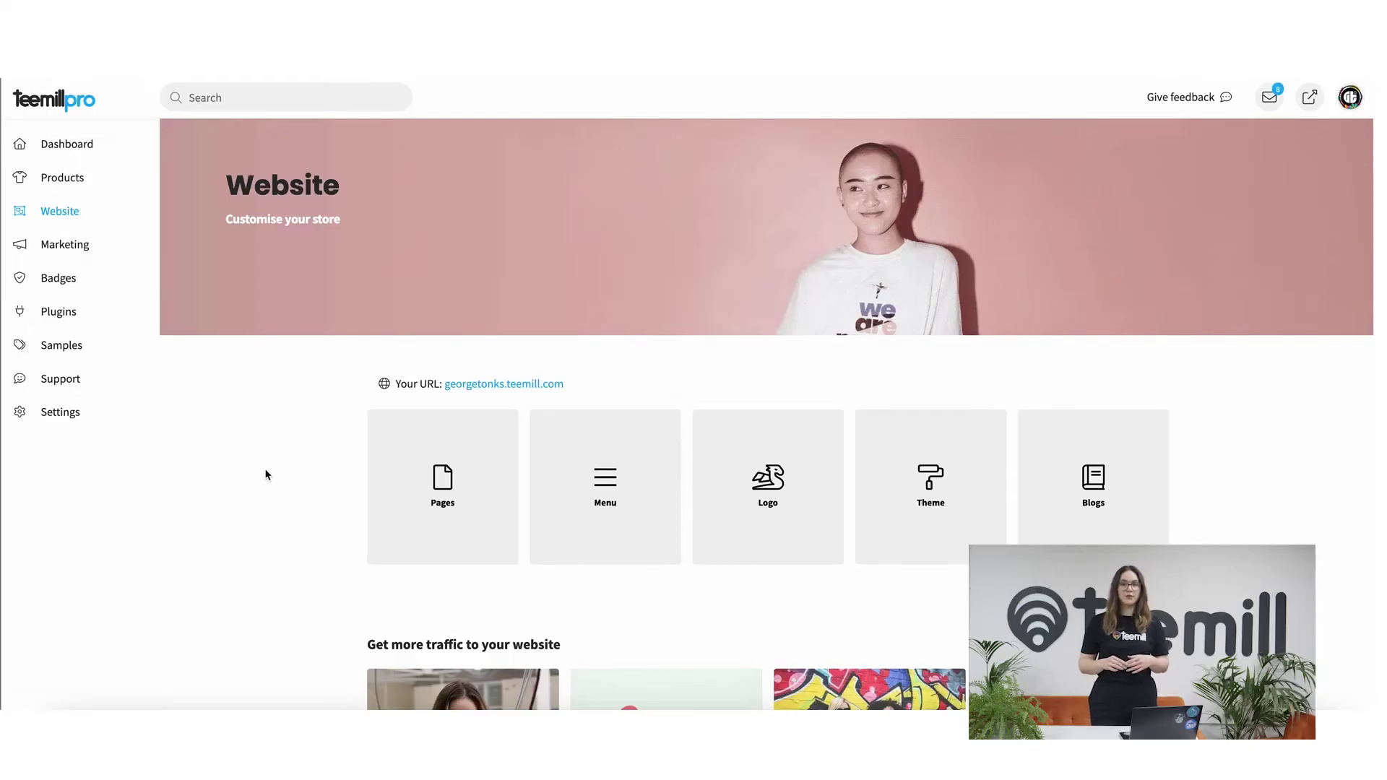
left_click(506, 390)
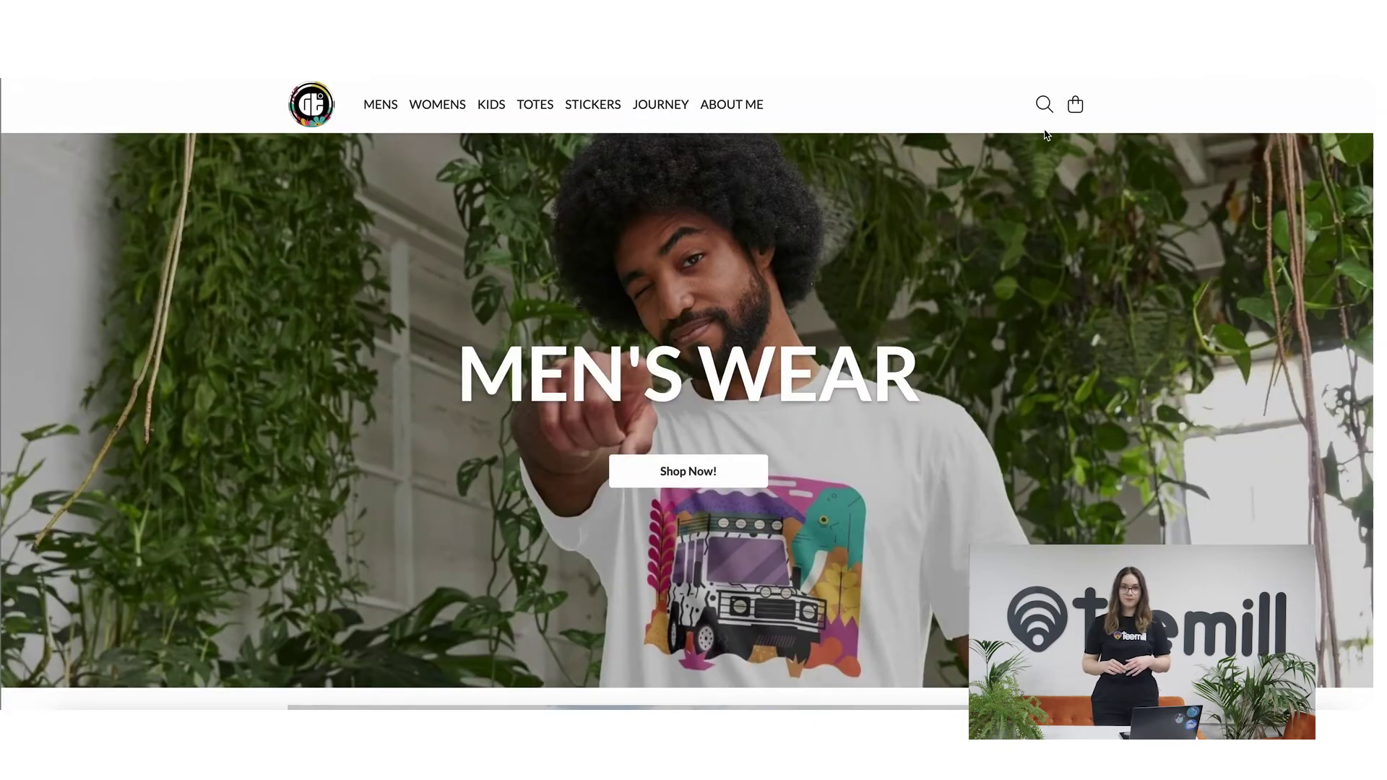
left_click(639, 418)
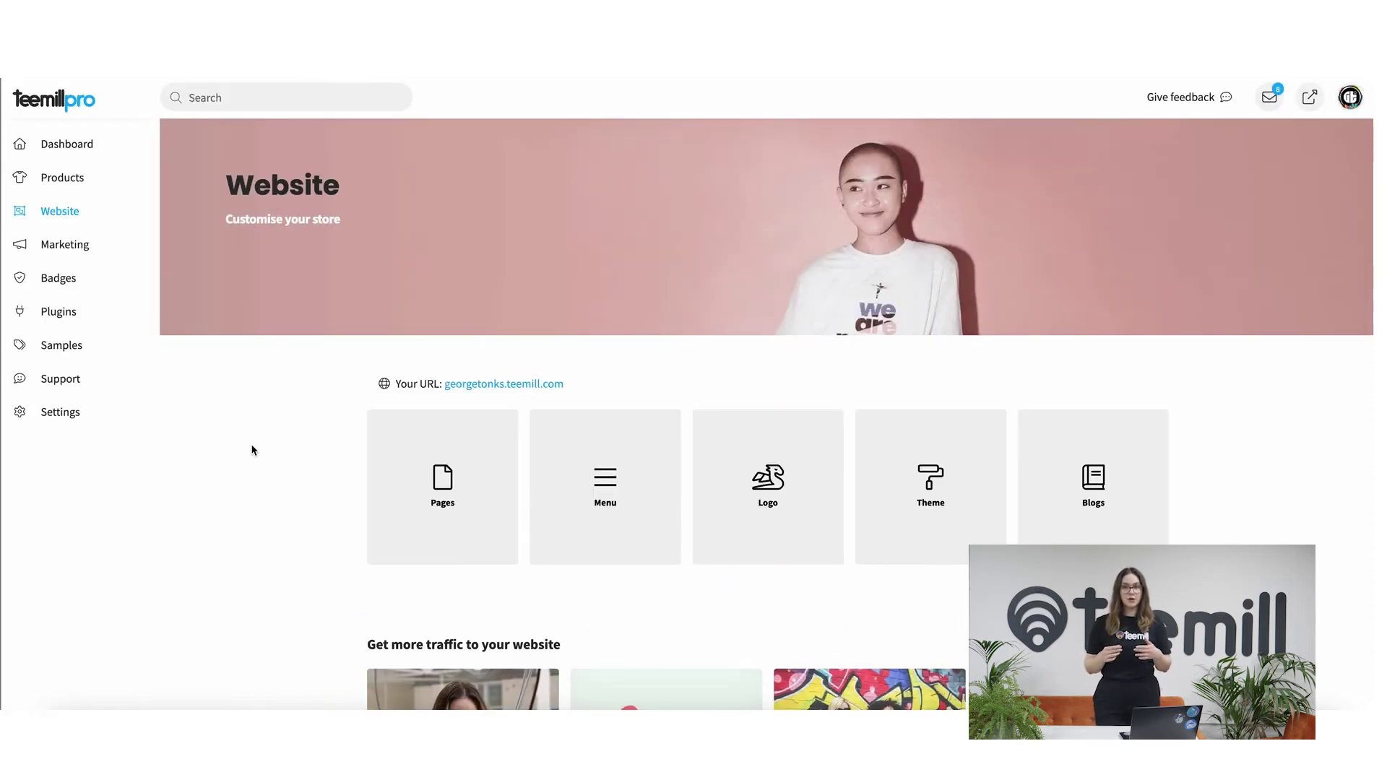
Open the Menu page and start a new navigation item with empty Text and Link fields
left_click(592, 492)
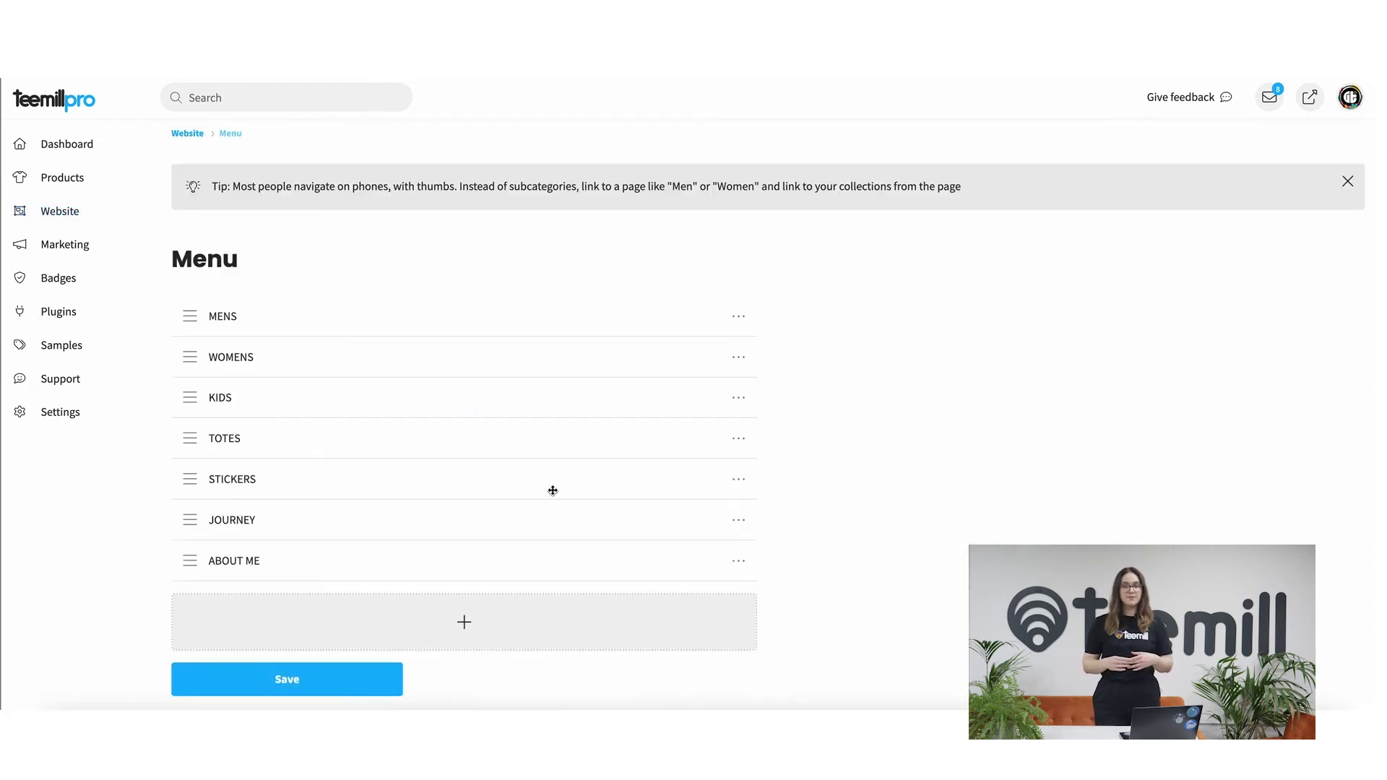
left_click(466, 624)
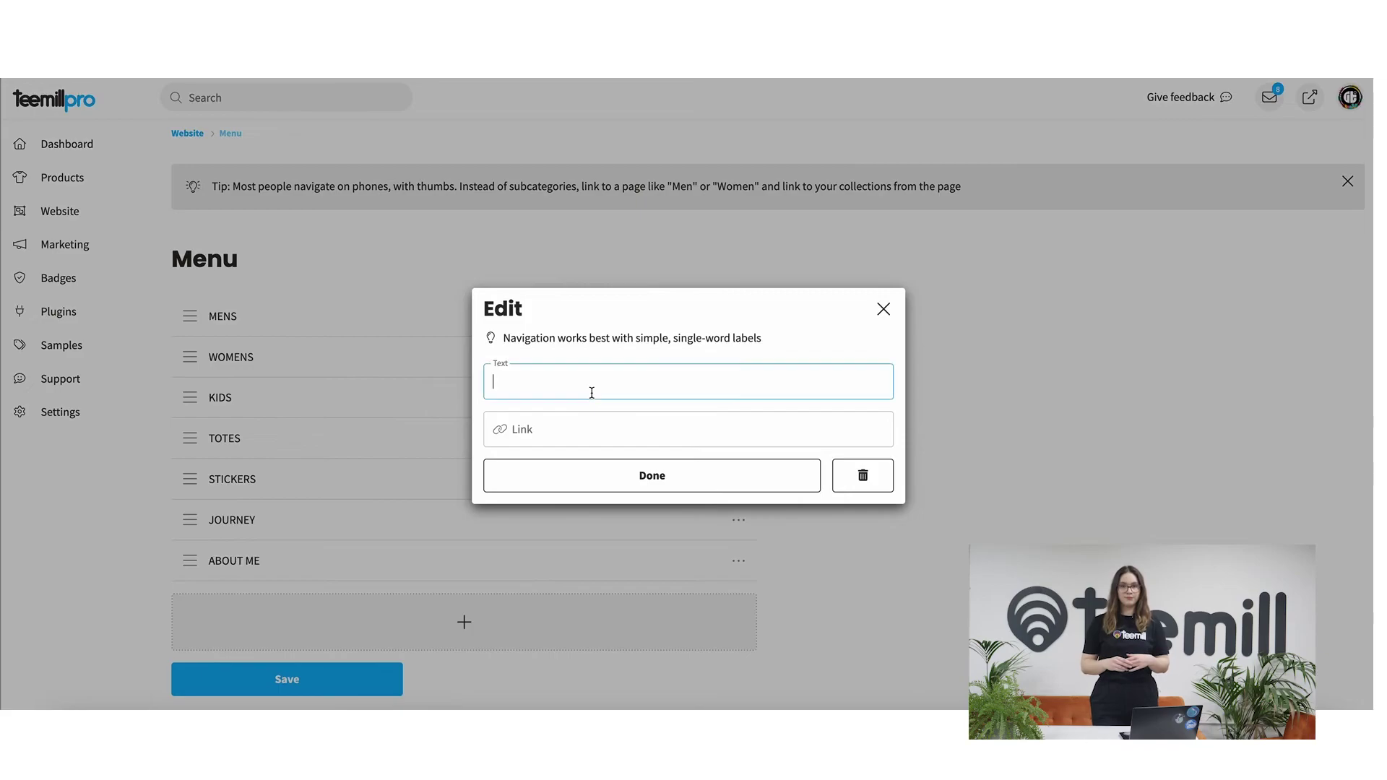